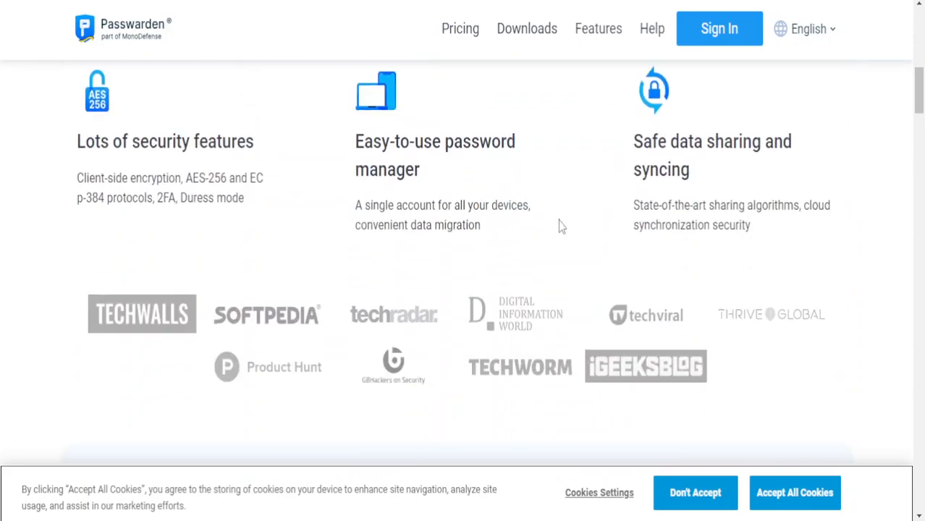
Look over the Passwarden home page and go to its Get Passwarden download page
scroll(591, 240, "down", 2)
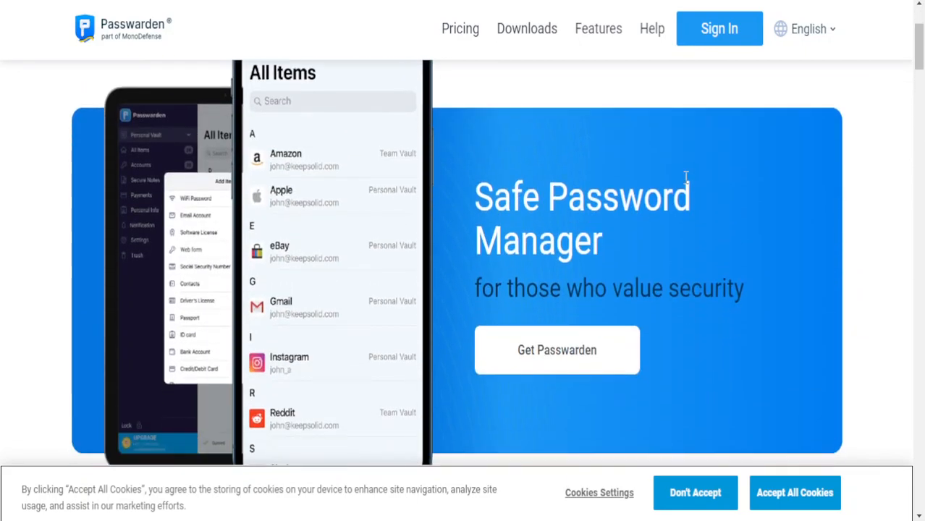
scroll(722, 124, "up", 3)
scroll(615, 261, "down", 3)
left_click(582, 268)
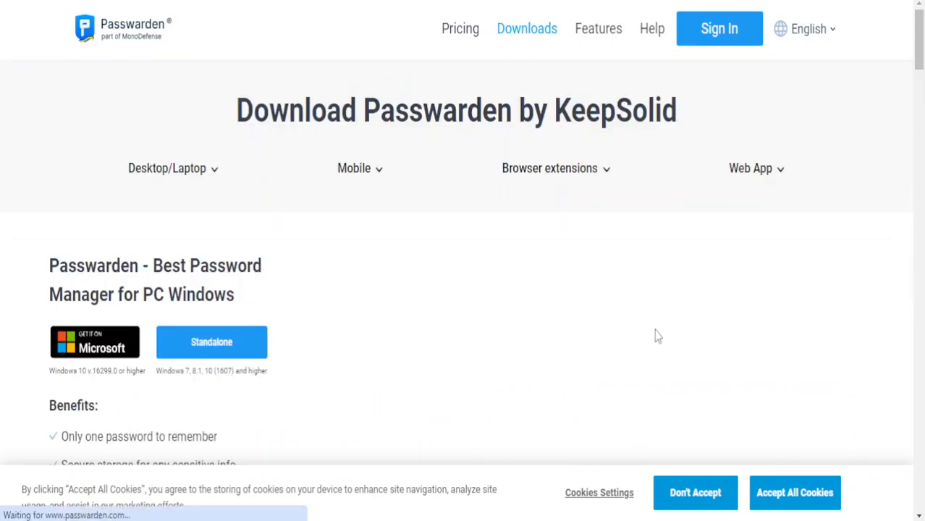
Scroll through the Windows download options on the Passwarden Downloads page
scroll(634, 338, "down", 1)
scroll(631, 346, "up", 1)
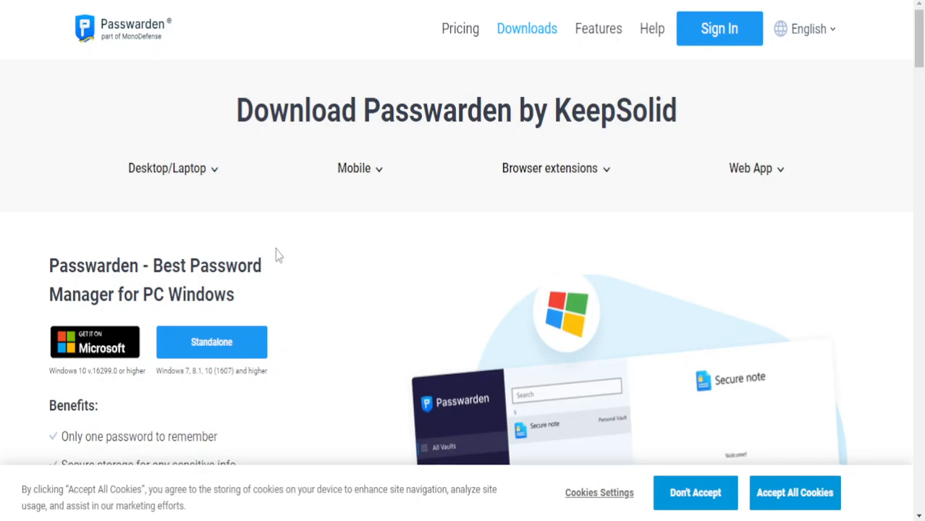
scroll(281, 252, "down", 5)
scroll(507, 279, "up", 2)
scroll(514, 283, "up", 4)
scroll(435, 290, "down", 3)
scroll(443, 275, "down", 1)
scroll(713, 376, "down", 8)
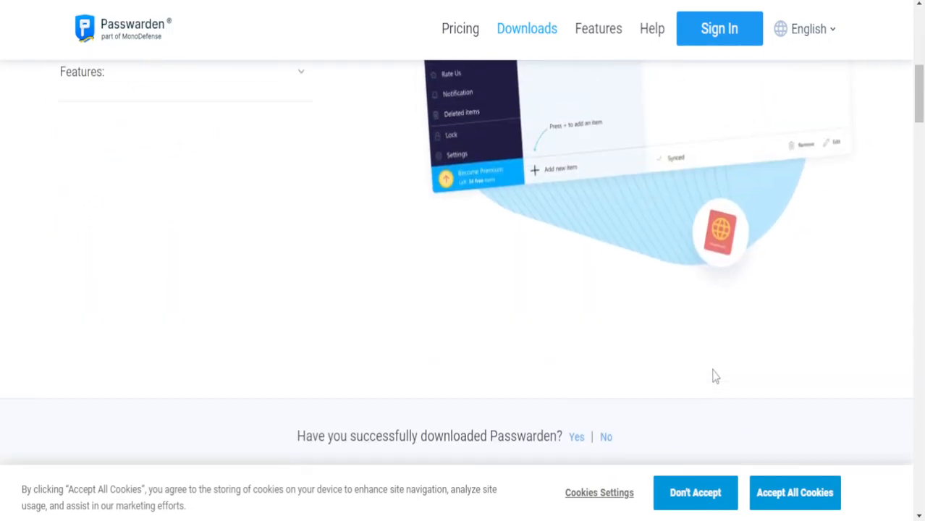
scroll(702, 383, "up", 9)
scroll(675, 376, "up", 3)
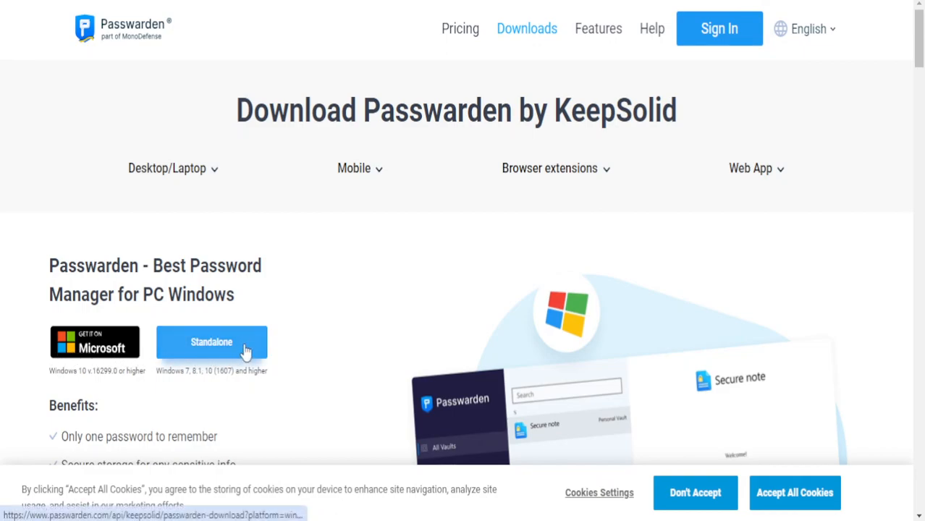
Download the standalone Passwarden_v3.3.0_64.exe installer and run it to reach the licence agreement
left_click(212, 342)
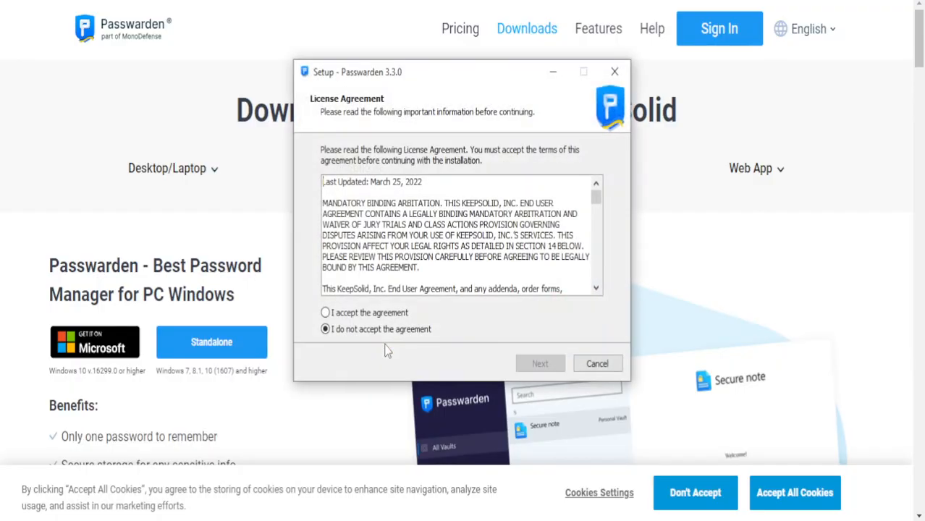
Accept the licence and install Passwarden 3.3.0 to C:\Program Files (x86)\Passwarden with default folders
left_click(385, 314)
scroll(492, 217, "down", 10)
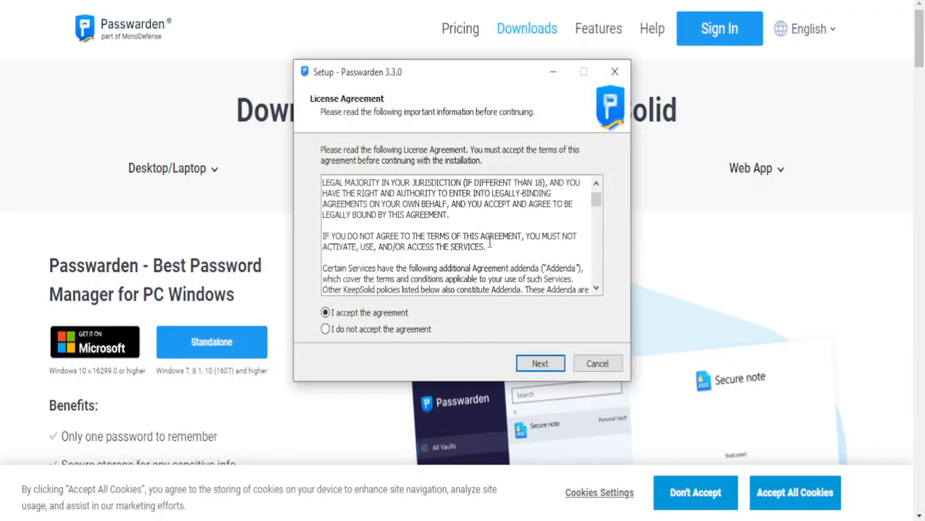
left_click(540, 363)
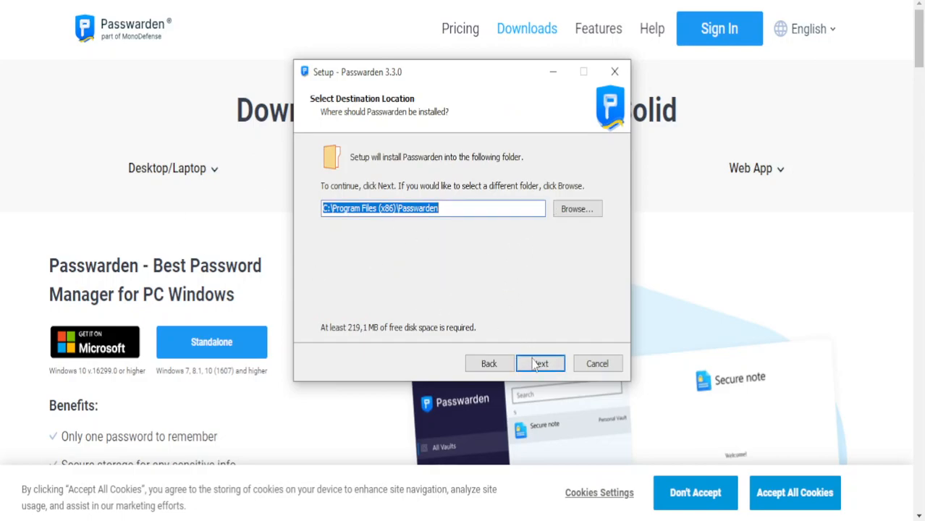
left_click(540, 365)
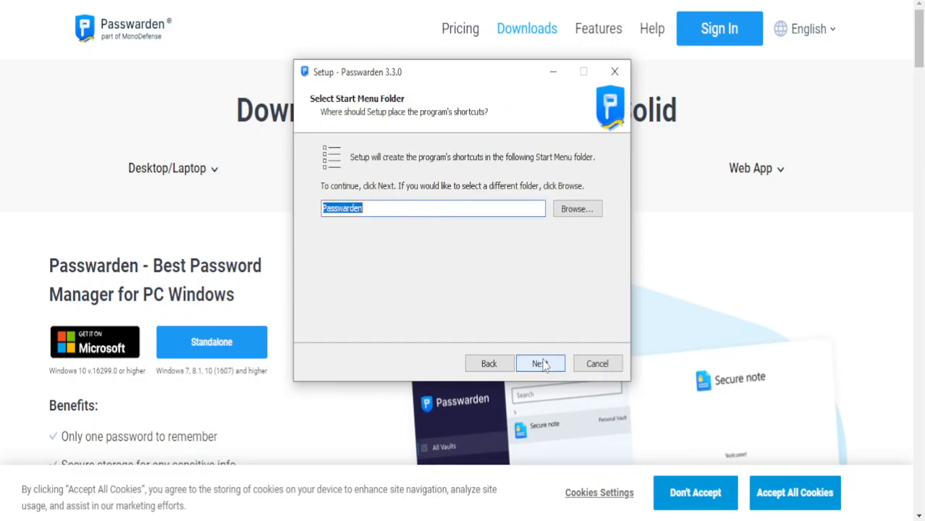
left_click(549, 367)
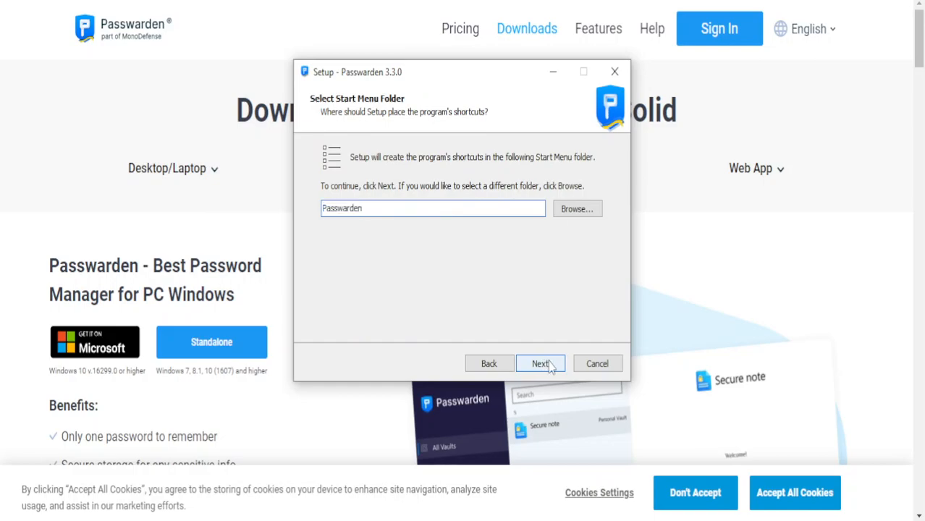
left_click(549, 367)
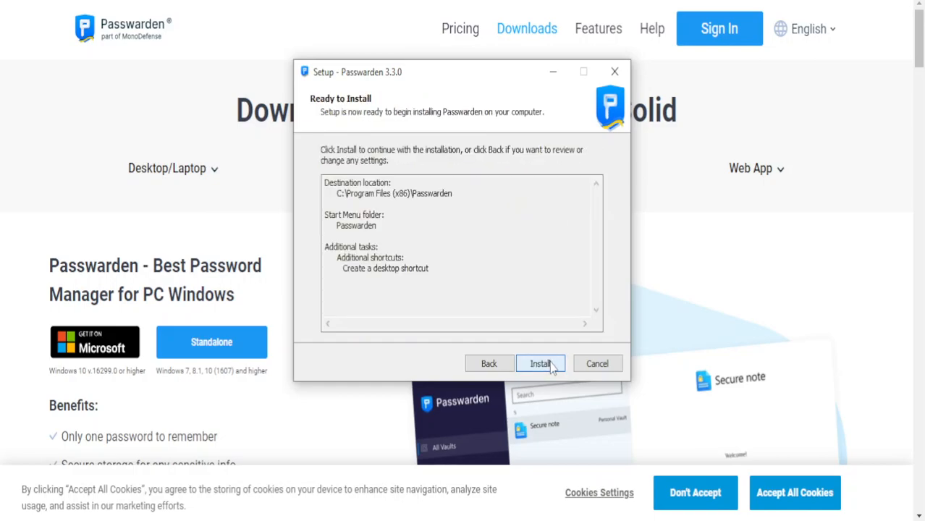
left_click(550, 367)
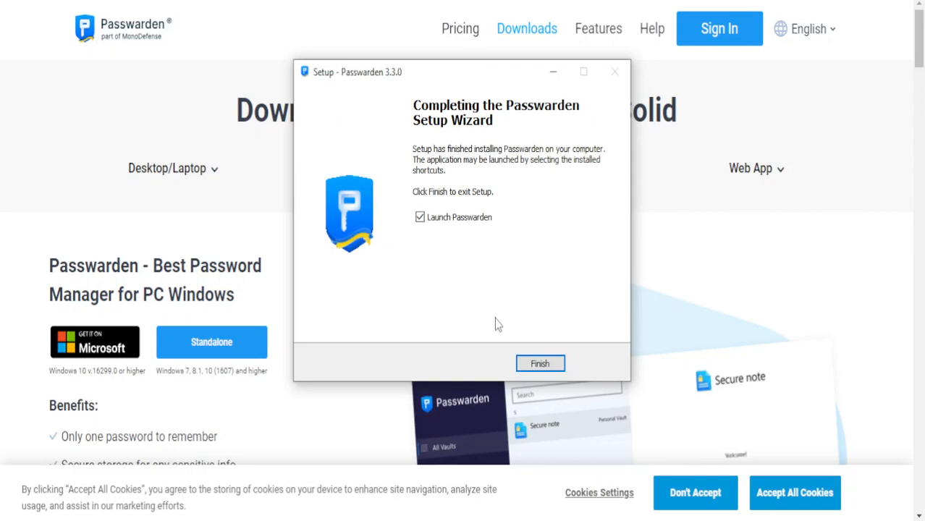
Launch Passwarden and submit the user's e-mail address to start an account
left_click(548, 365)
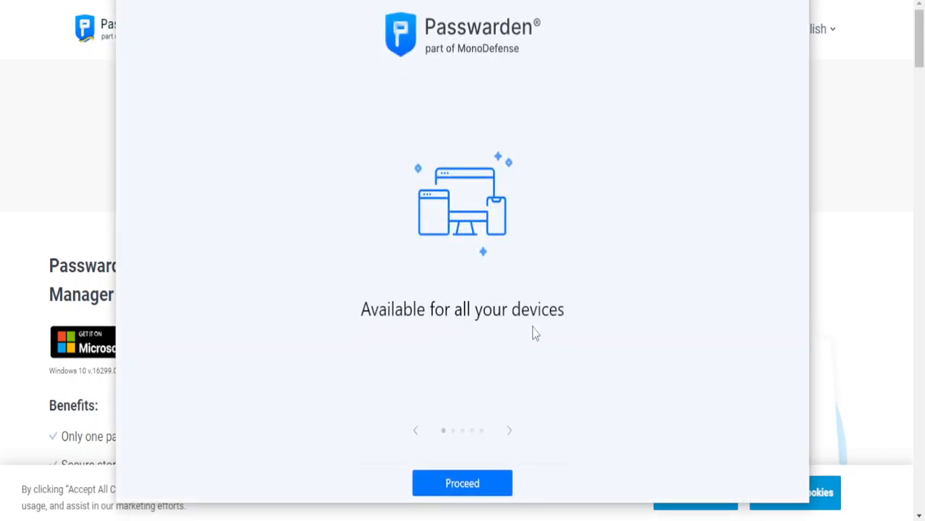
left_click(491, 491)
left_click(450, 177)
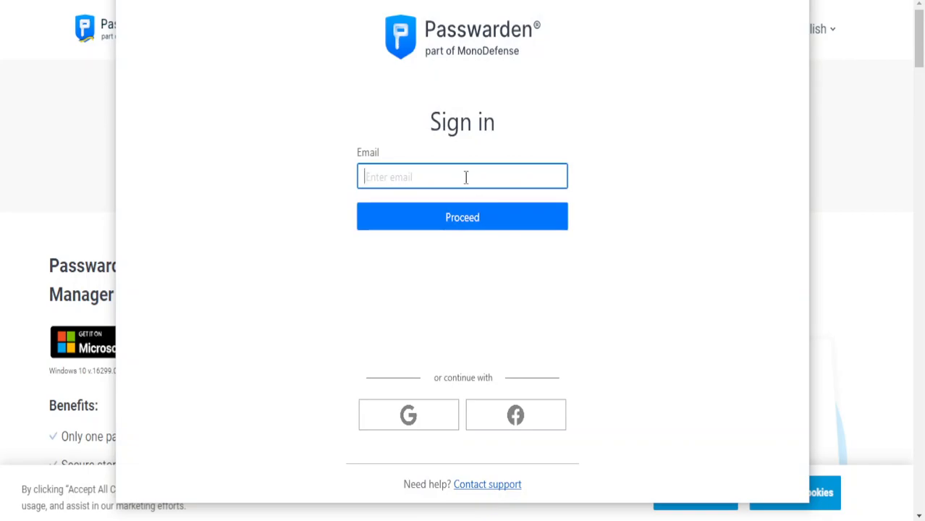
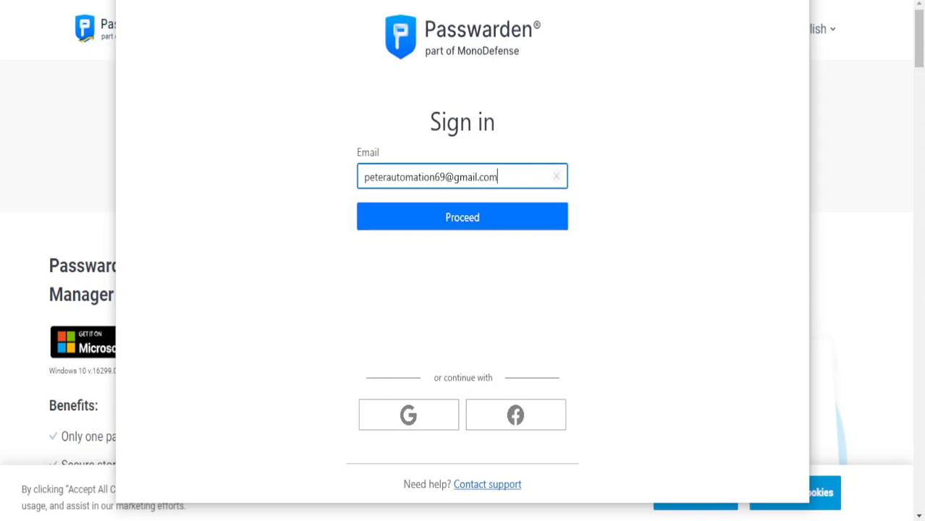
left_click(377, 218)
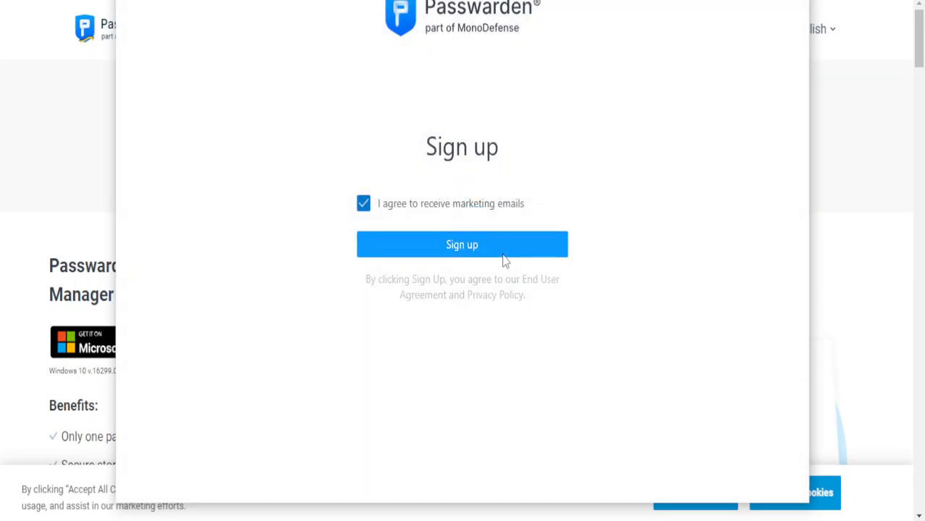
Decline marketing e-mails and sign up, reaching the six-digit code entry boxes
left_click(364, 204)
left_click(363, 203)
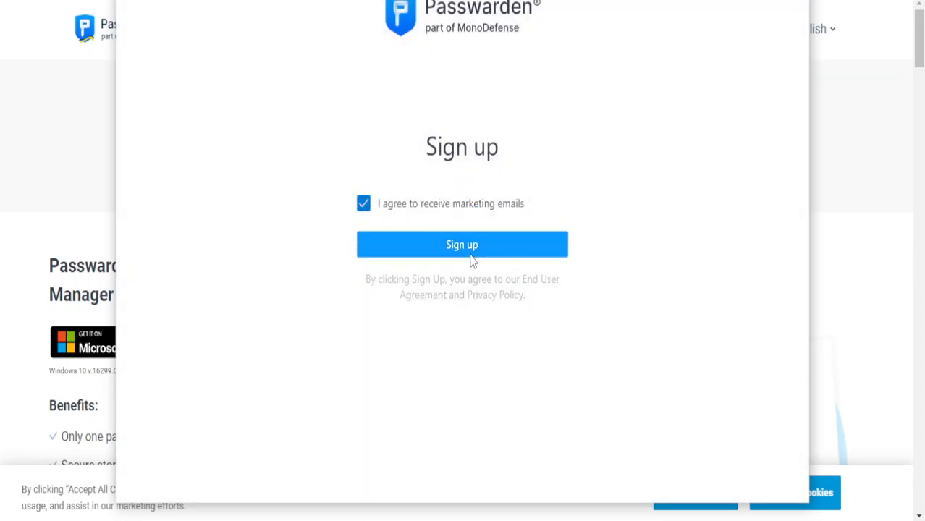
left_click(369, 208)
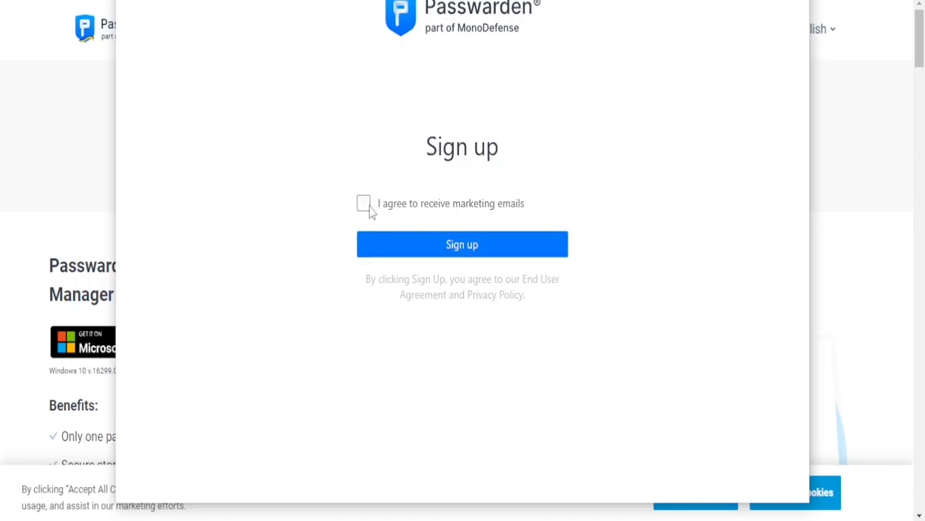
left_click(449, 247)
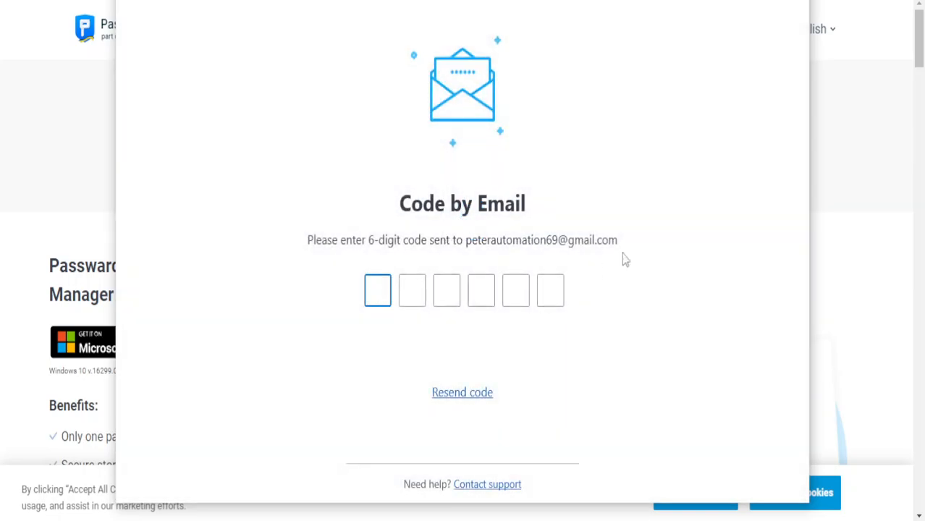
left_click(845, 244)
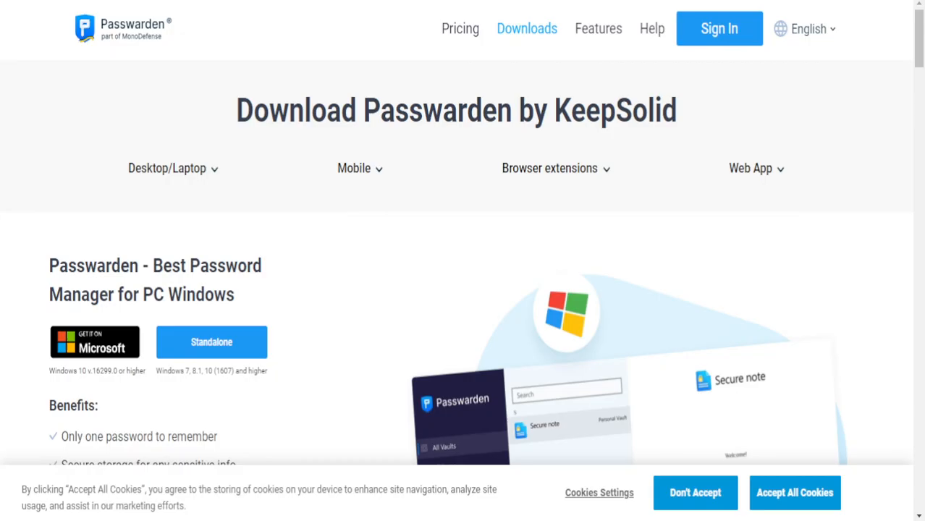
Open the Passwarden login confirmation e-mail in Gmail in a new tab
key("ctrl+t")
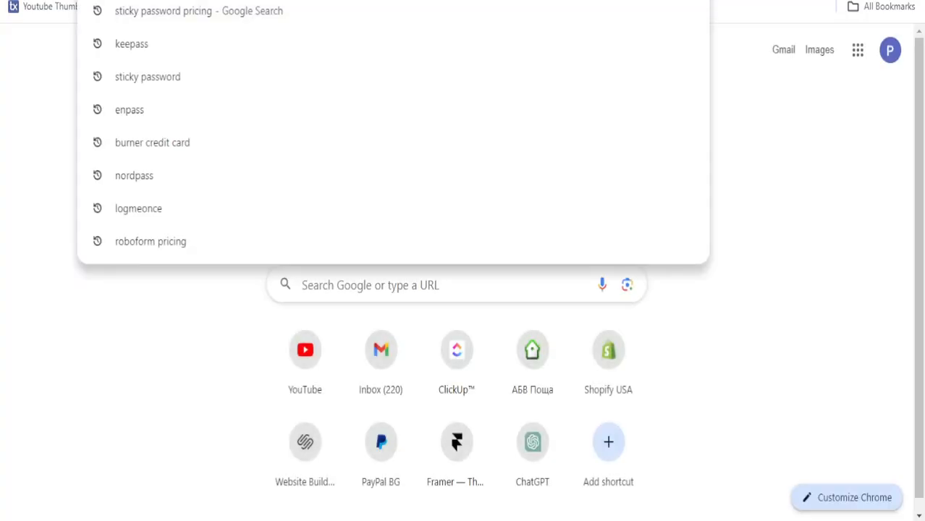
left_click(365, 356)
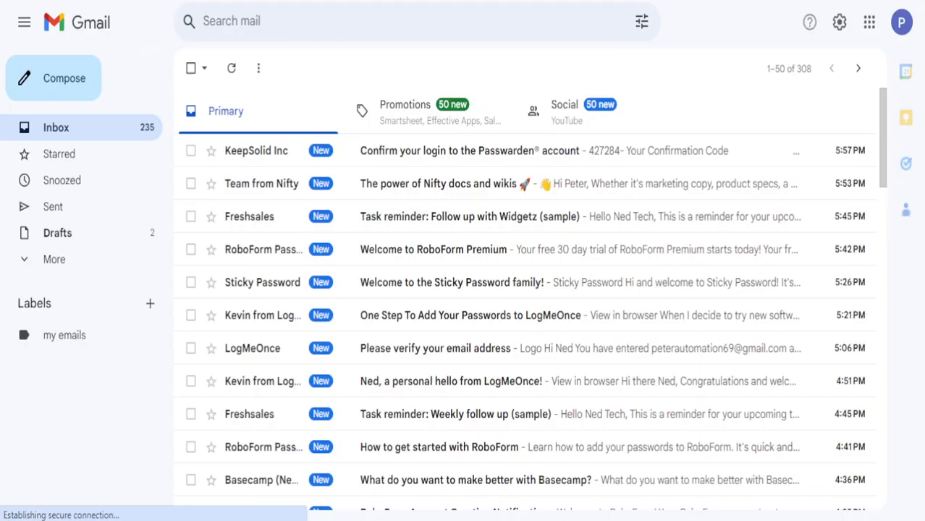
left_click(372, 158)
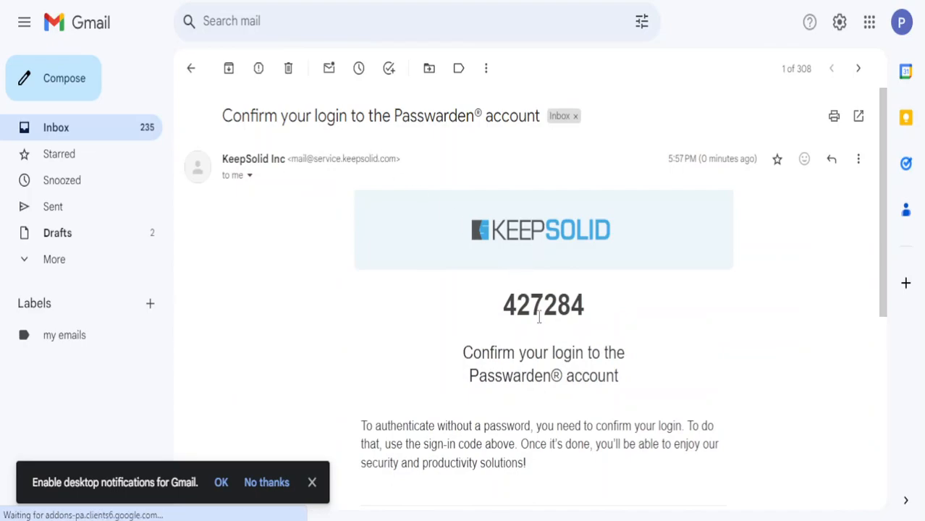
Copy the six-digit confirmation code and paste it into Passwarden's code boxes
double_click(540, 316)
left_click(540, 315)
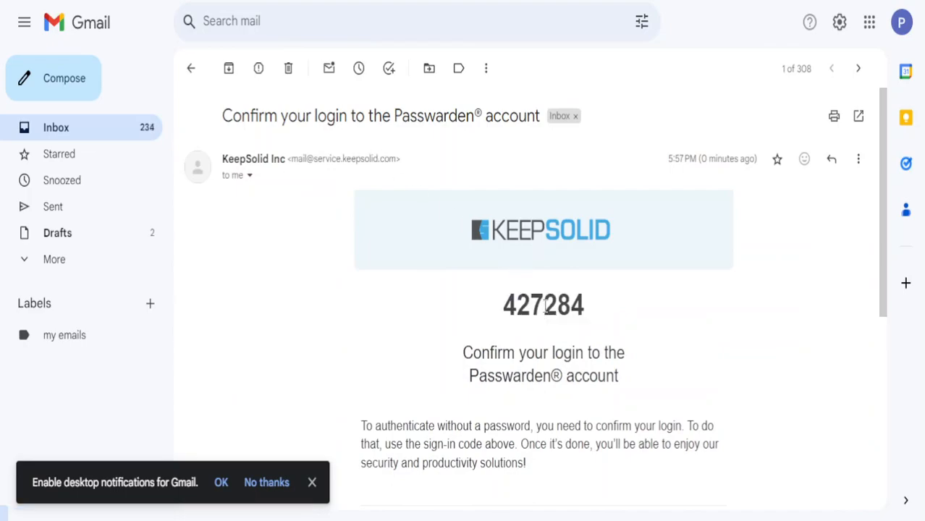
double_click(545, 309)
key("ctrl+c")
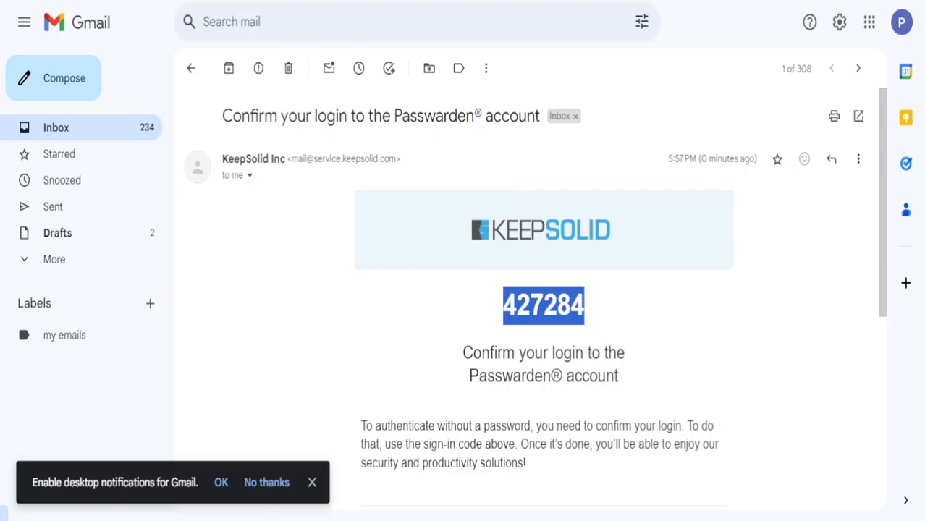
key("alt+Tab")
key("ctrl+v")
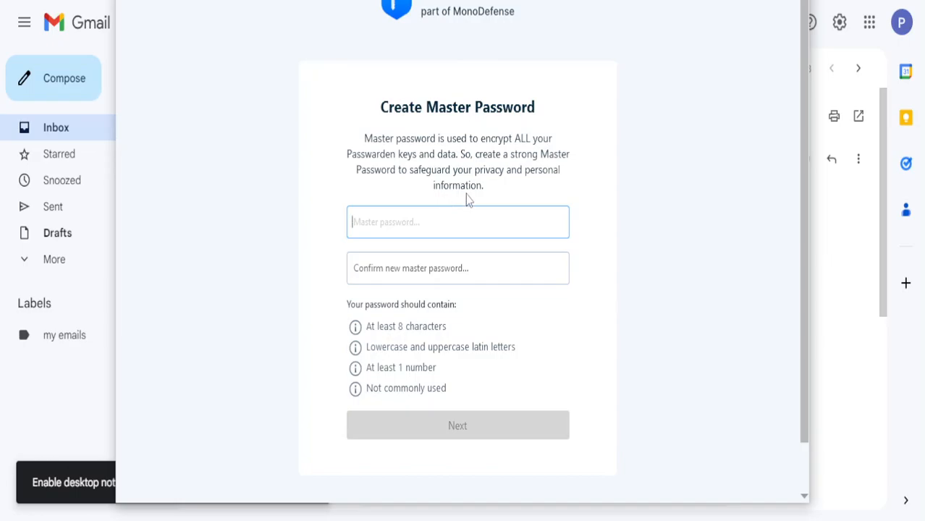
Enter and confirm a new master password, then continue to the Recovery Key page
left_click(363, 138)
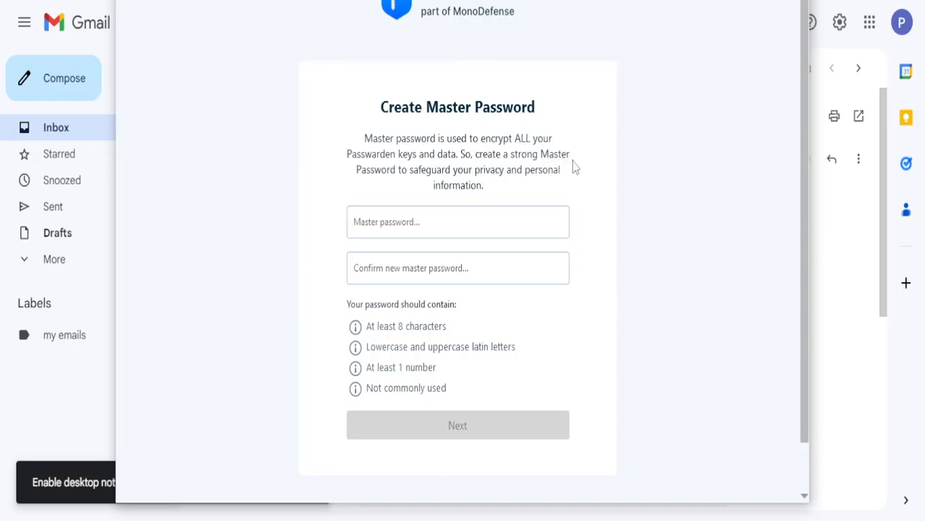
left_click(451, 217)
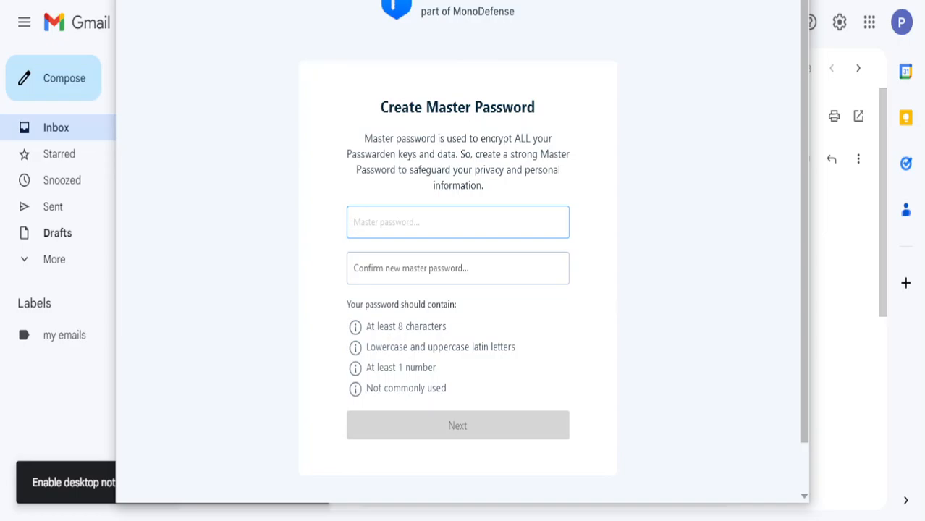
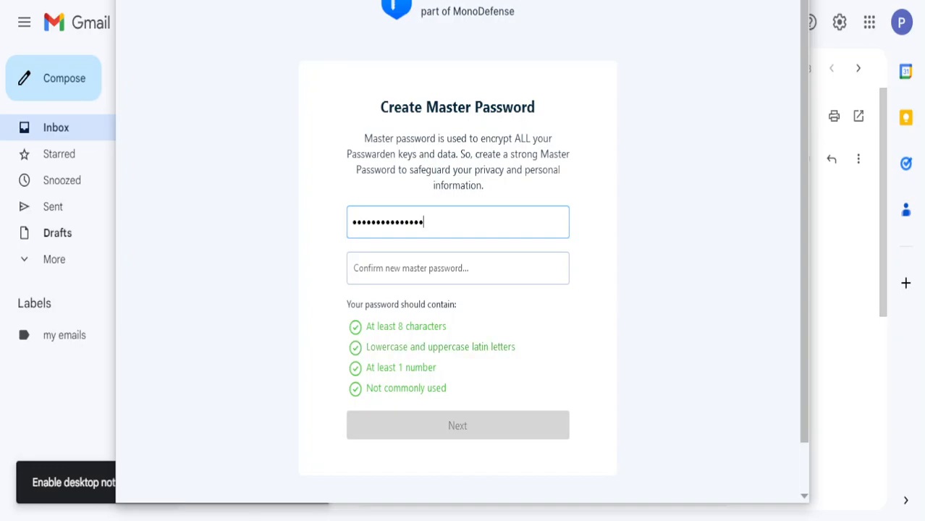
left_click(397, 331)
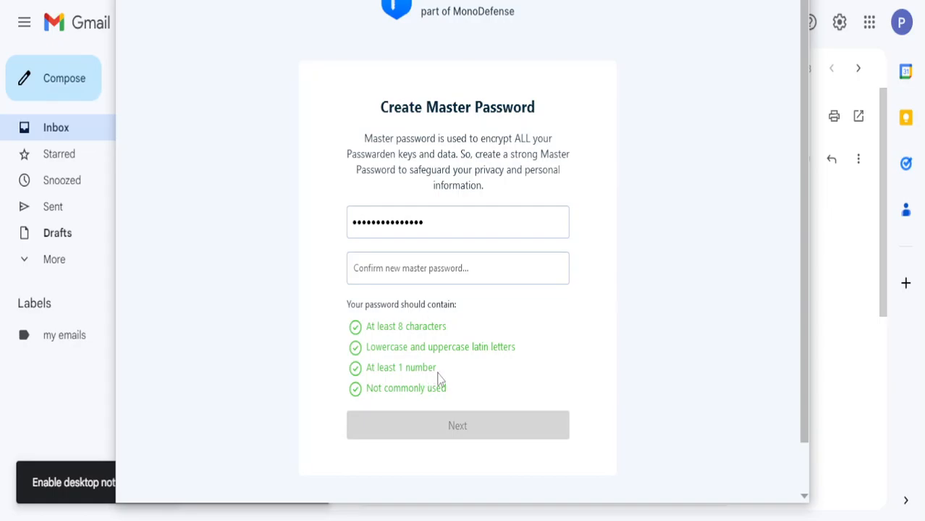
left_click(468, 276)
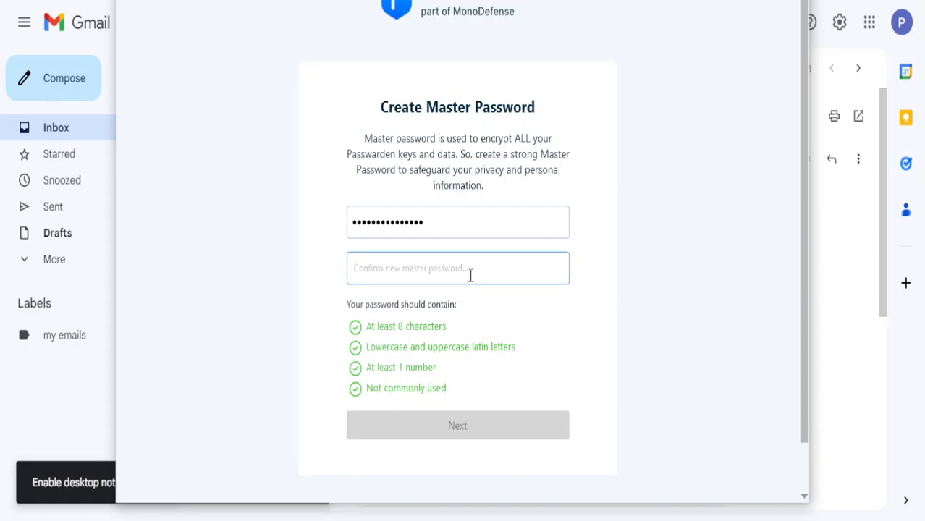
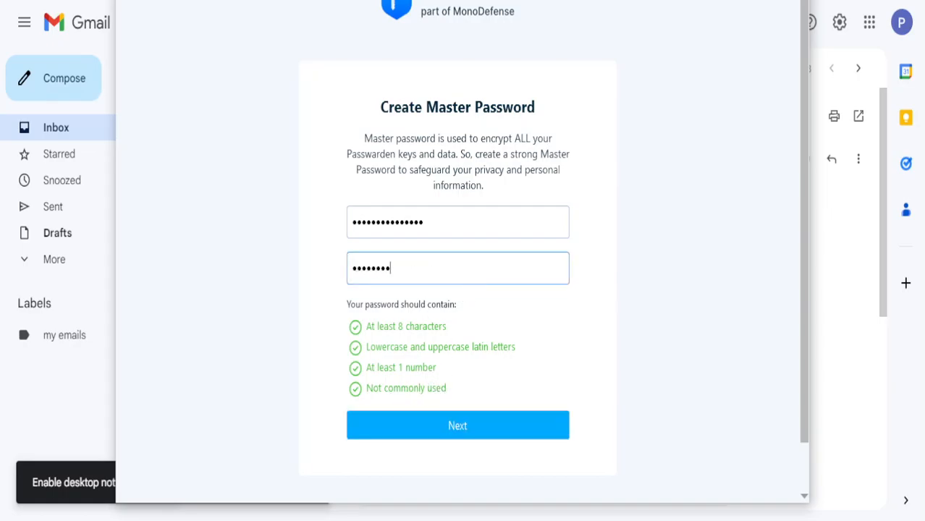
left_click(600, 206)
left_click(515, 428)
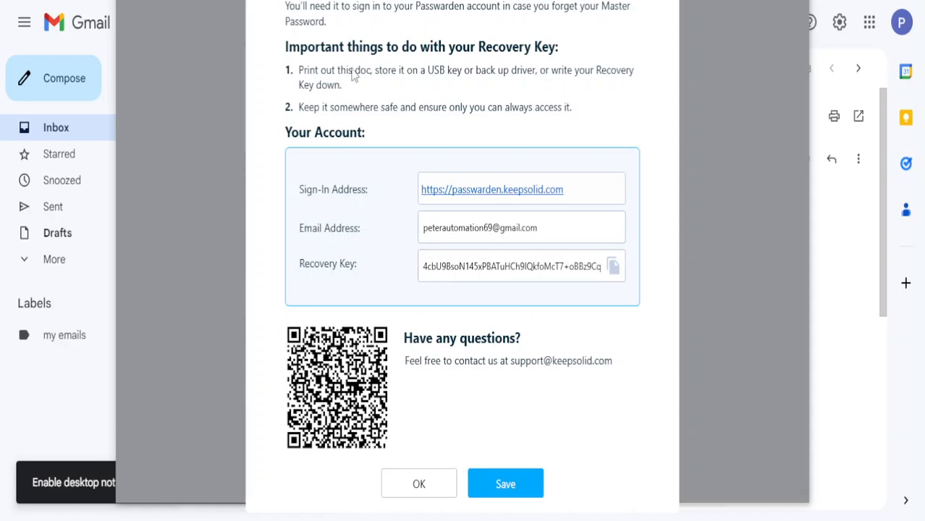
Copy the recovery key, adjust the auto-lock slider, and postpone the remaining onboarding tips
left_click(613, 266)
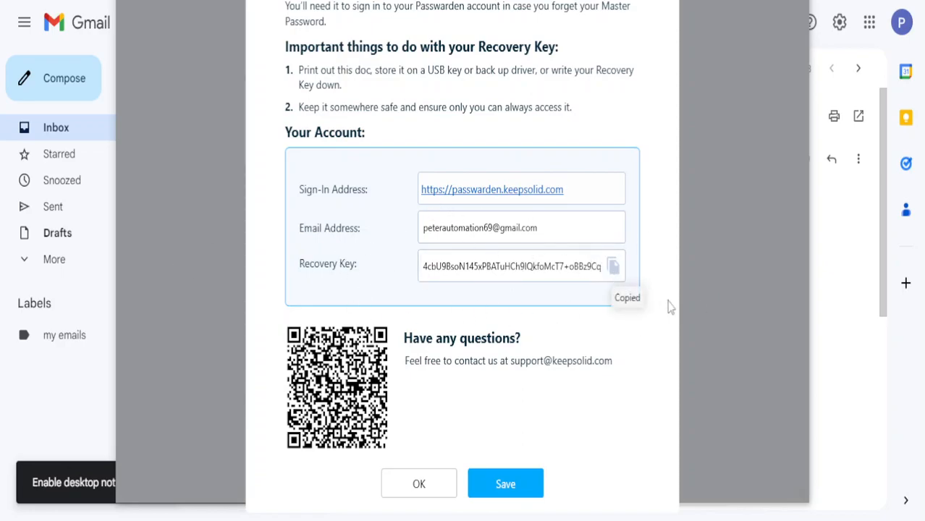
left_click(444, 484)
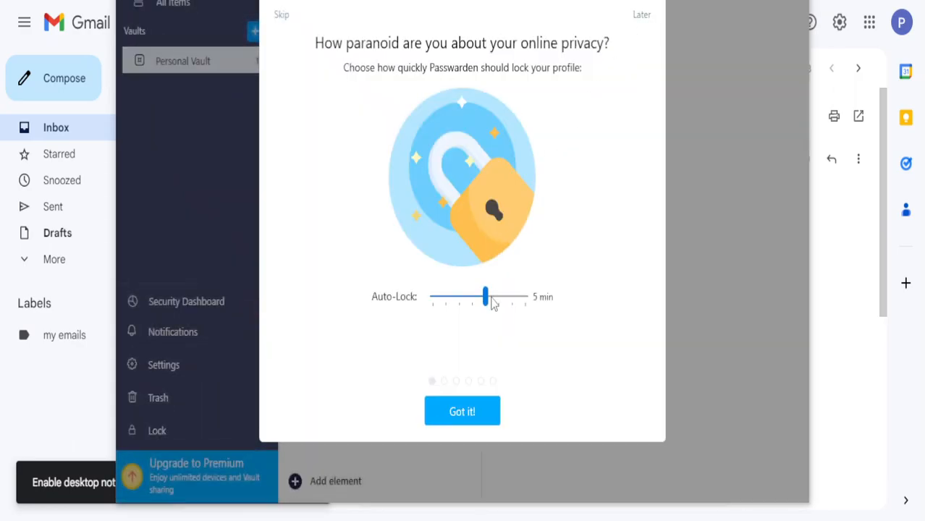
mouse_move(469, 295)
left_mouse_down()
mouse_move(431, 297)
mouse_move(510, 296)
mouse_move(486, 298)
left_mouse_up()
left_click(461, 411)
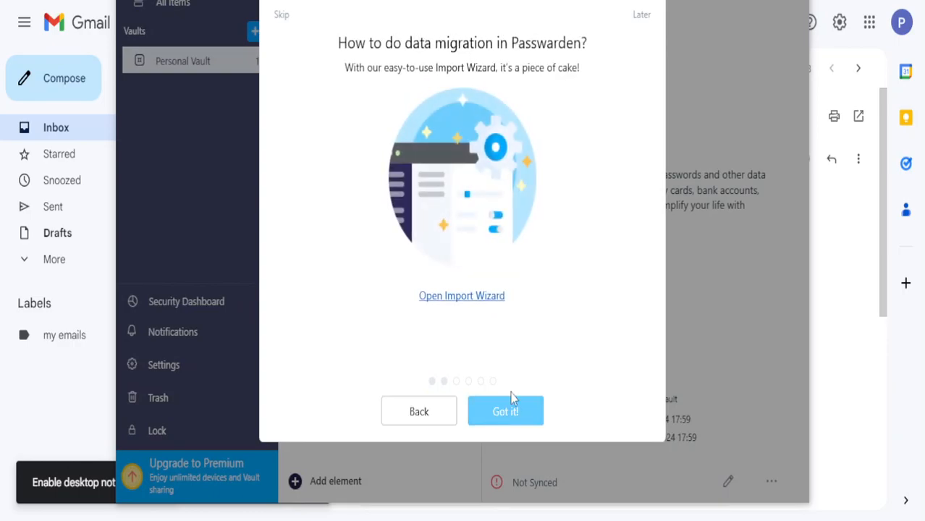
left_click(644, 16)
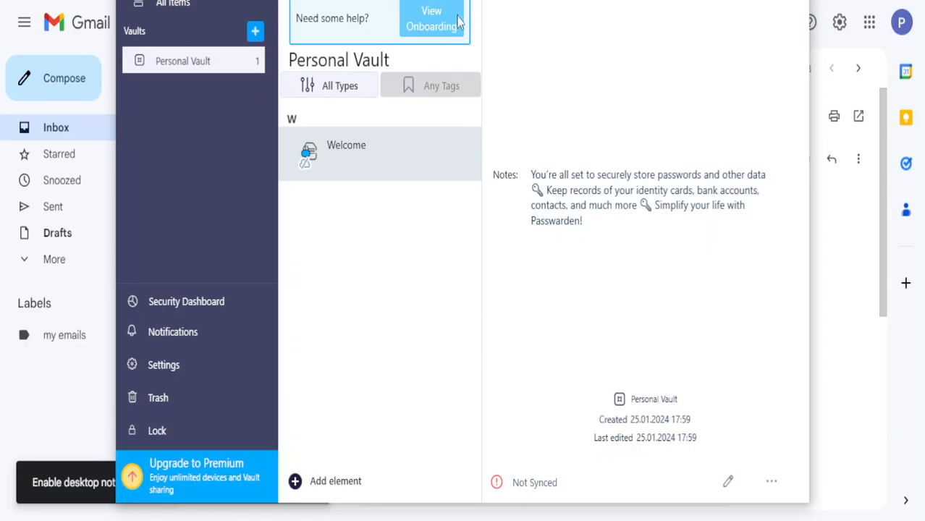
Create and save a vault named 'Vault 121212', correcting the mistyped digits
left_click(256, 31)
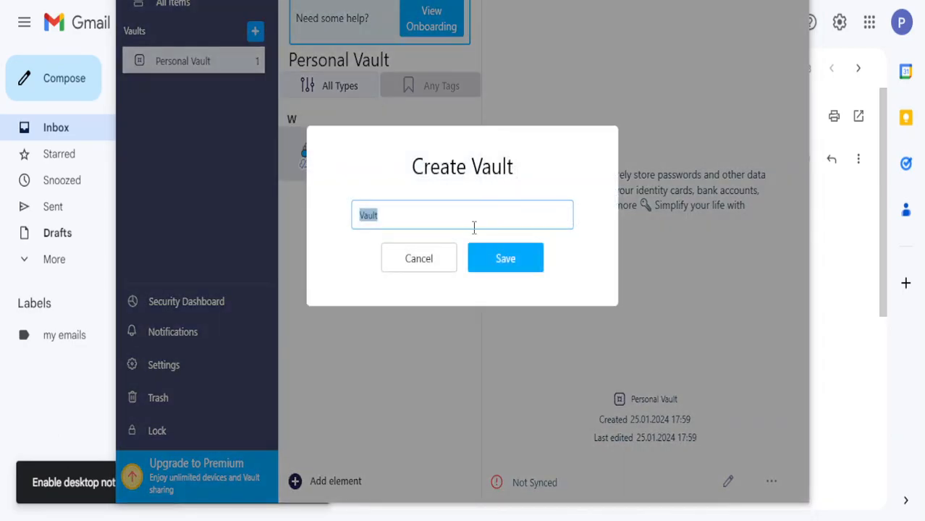
type("Vault 121221")
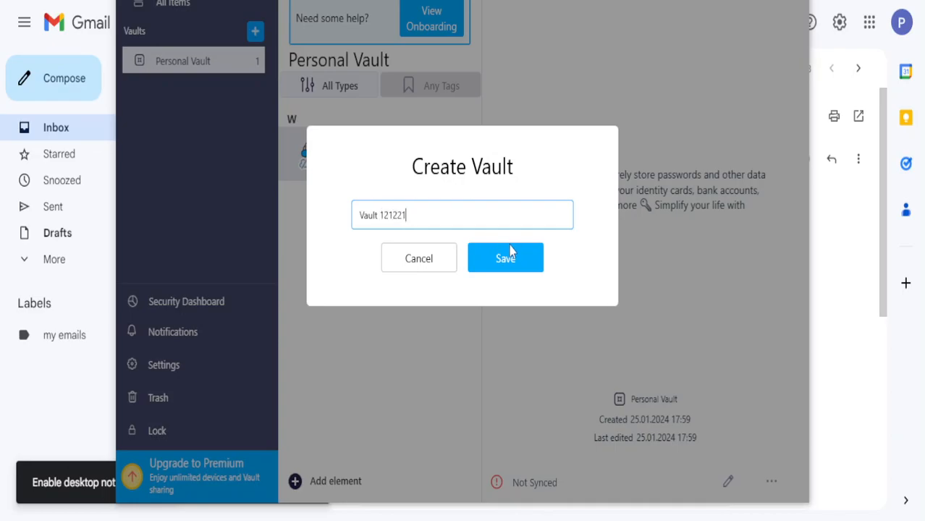
key("BackSpace")
key("BackSpace")
key("BackSpace")
type("212")
left_click(515, 263)
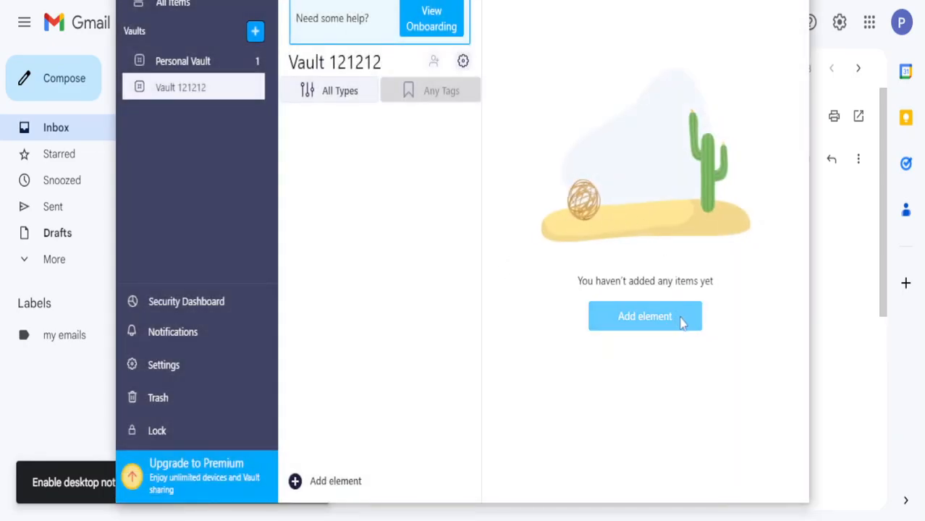
Open the item-type menu to add an element to the empty Vault 121212
left_click(677, 316)
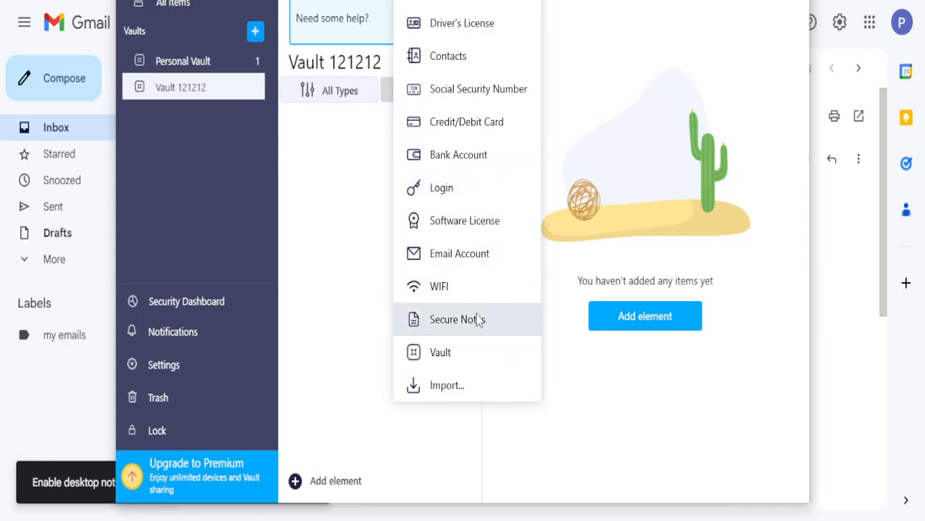
Create a new Login item titled 'Youtube Acc'
left_click(462, 195)
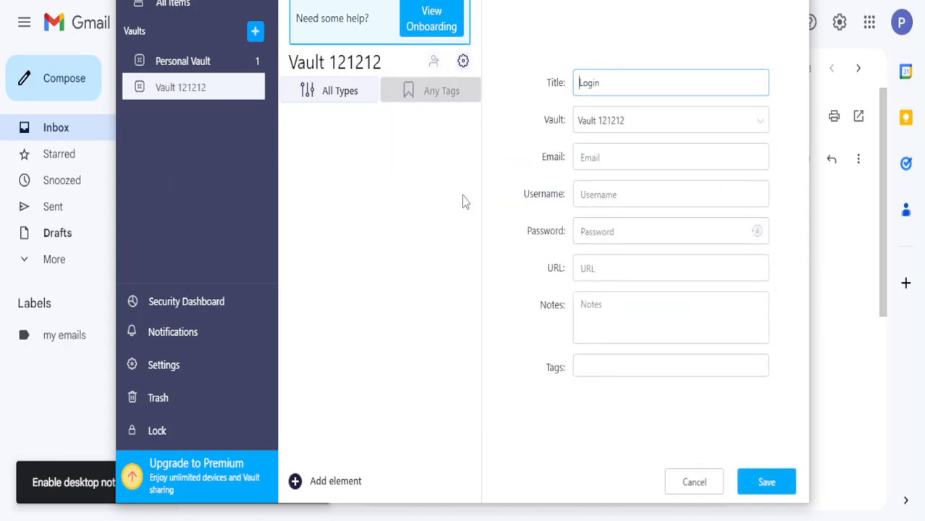
double_click(653, 86)
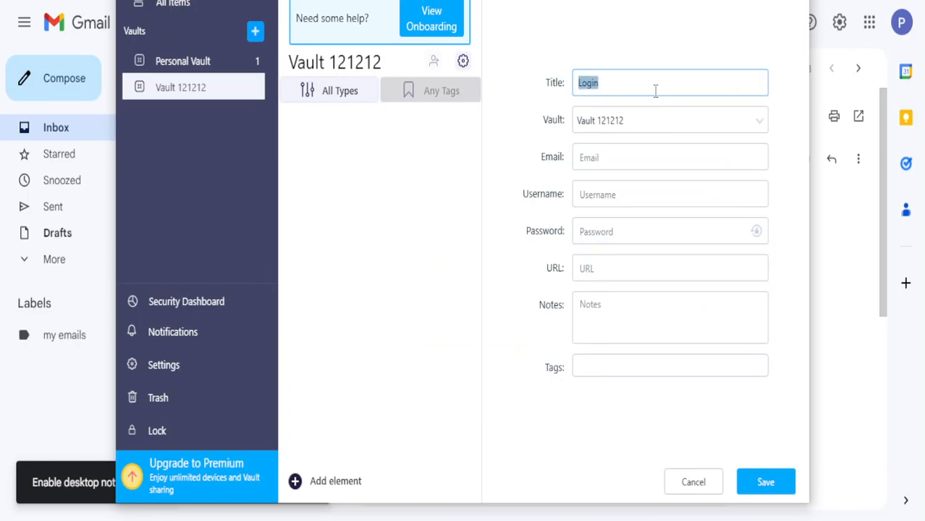
type("Youtube Acc")
Fill in the login's e-mail address and account username
left_click(651, 158)
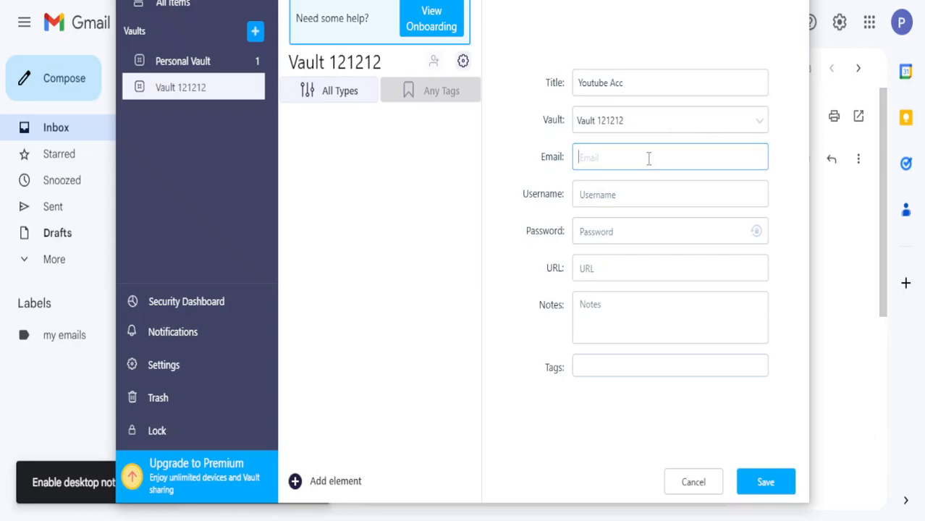
left_click(619, 198)
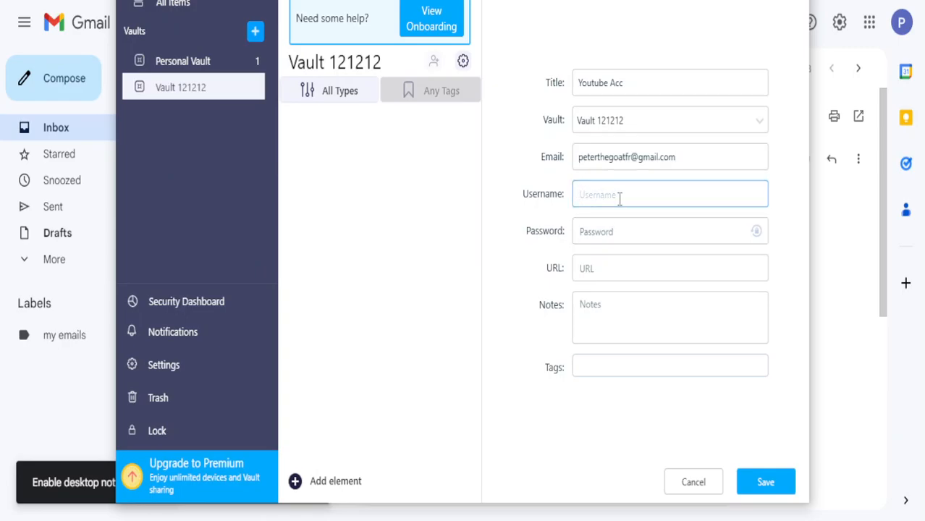
type("lovelykitten")
left_click(621, 243)
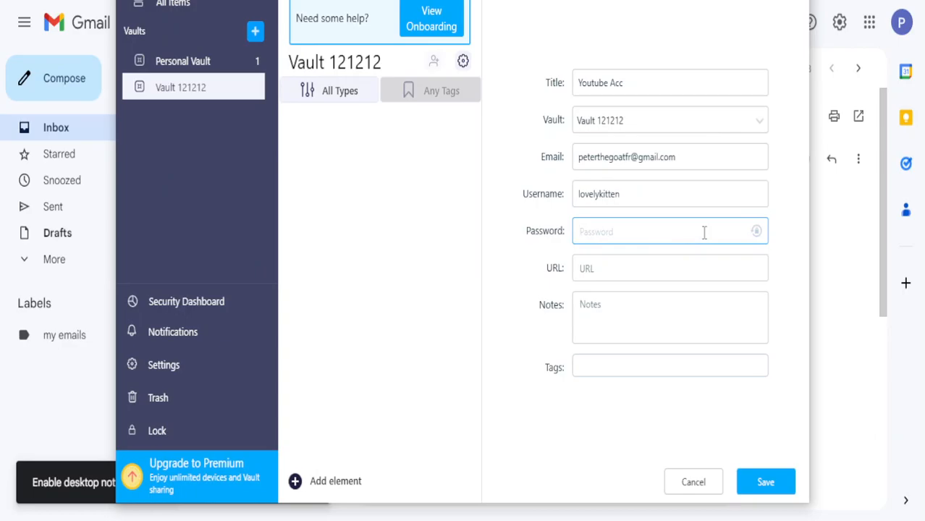
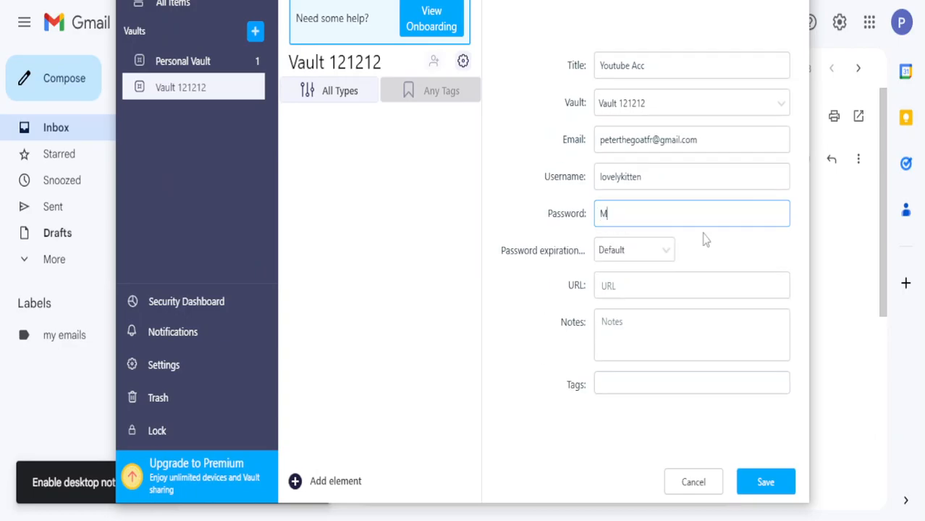
Enter the account password in the Youtube Acc login's Password field
key("BackSpace")
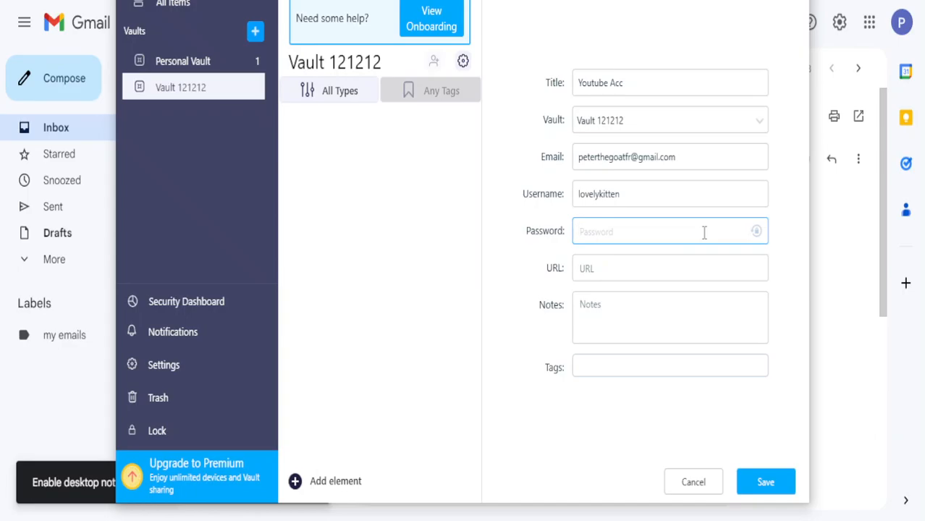
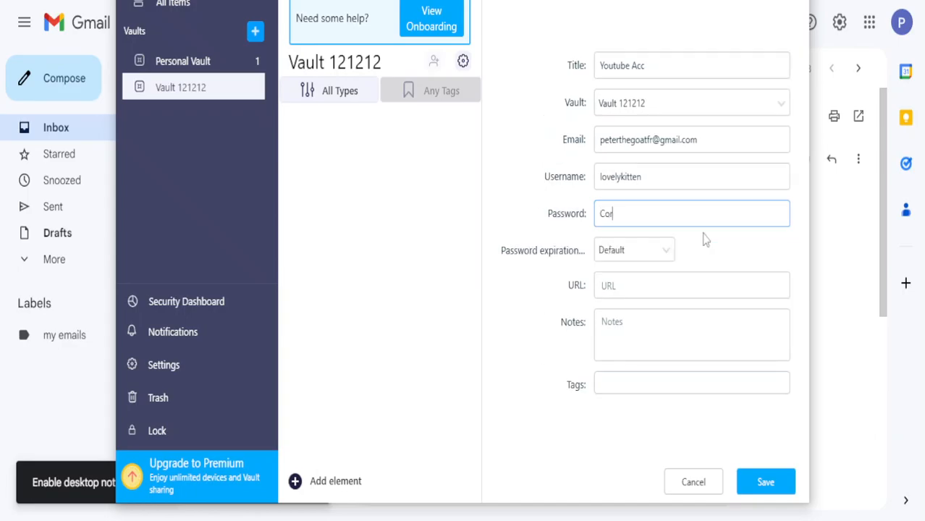
left_click_drag(685, 212, 668, 208)
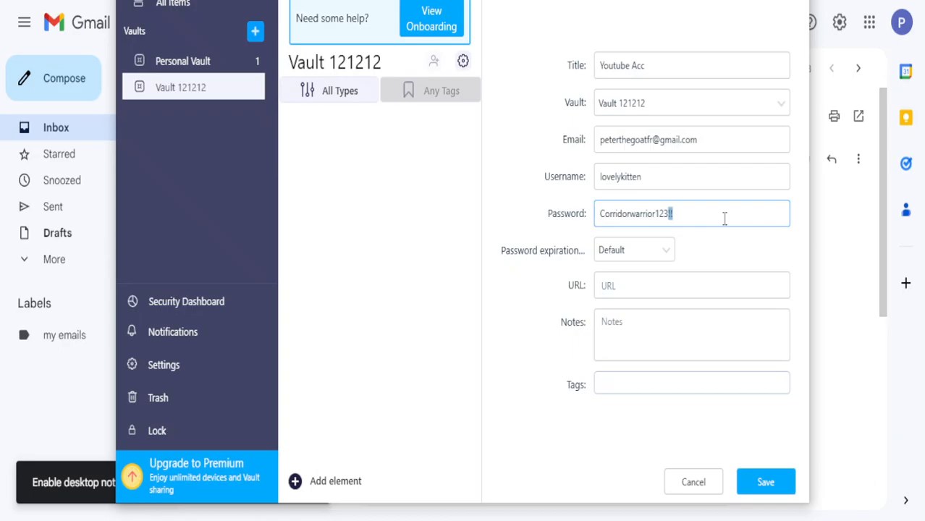
left_click(689, 284)
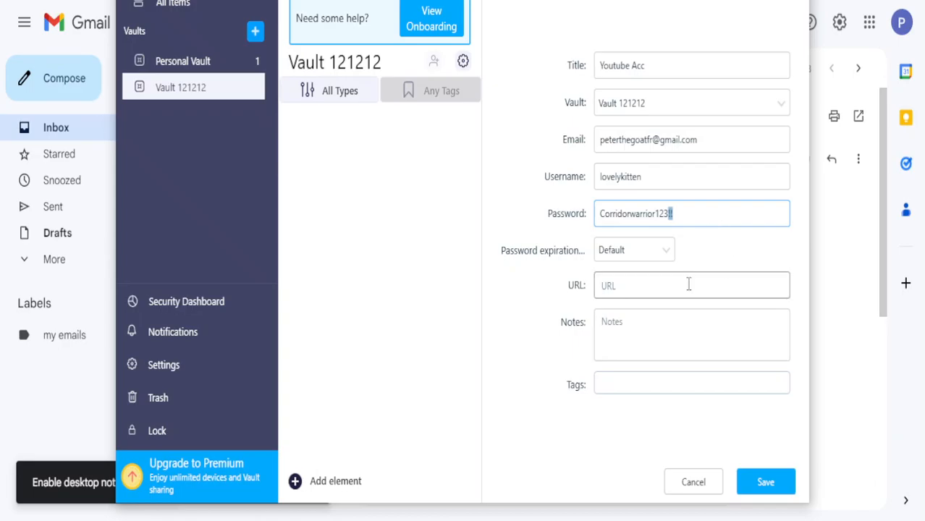
type("www")
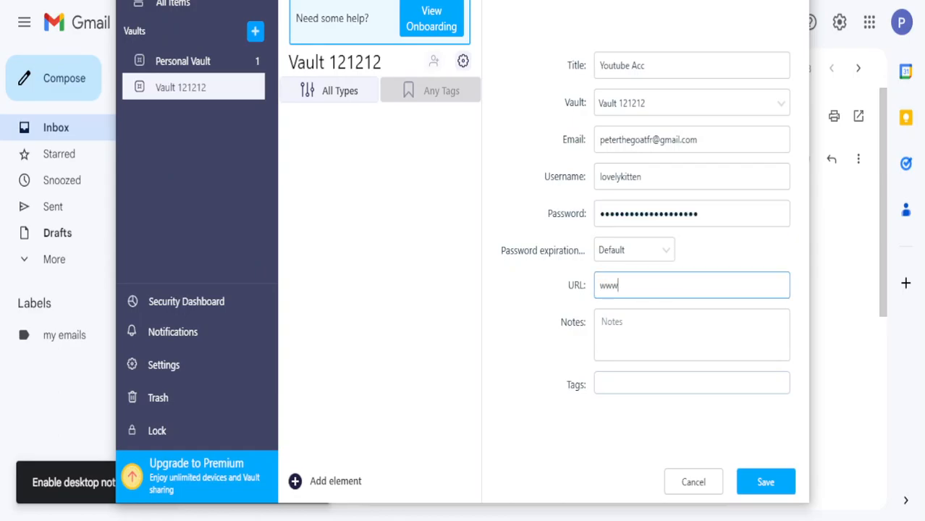
type(".youtube.com")
left_click(761, 481)
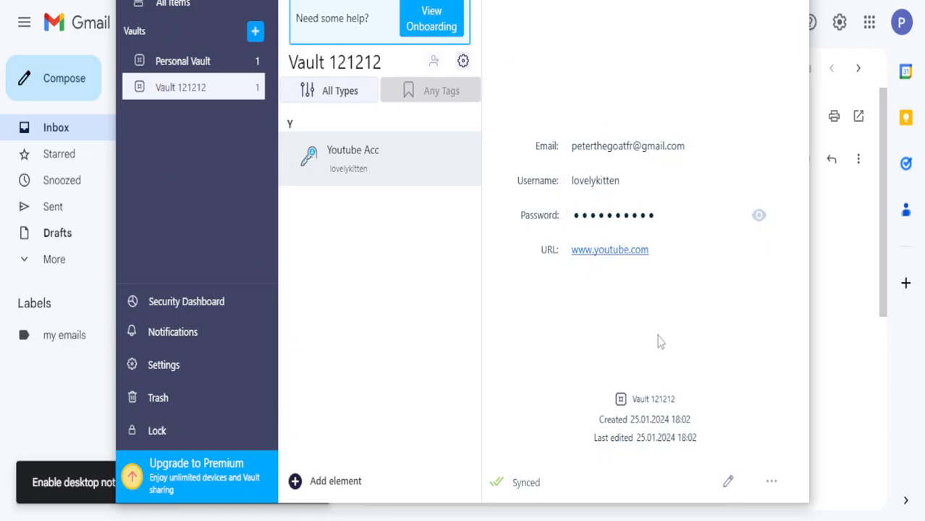
Add an ID Card item, then start a Secure Notes item, saving the ID Card when prompted
left_click(339, 480)
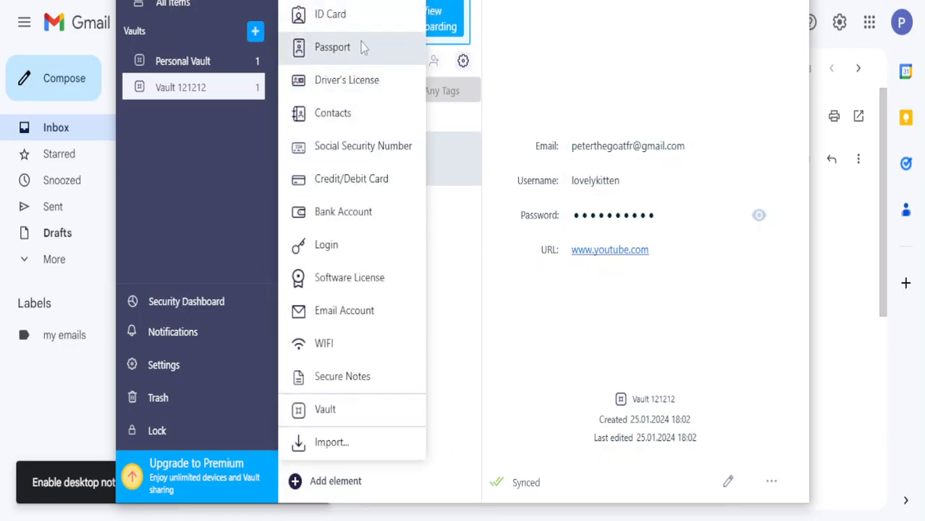
left_click(351, 14)
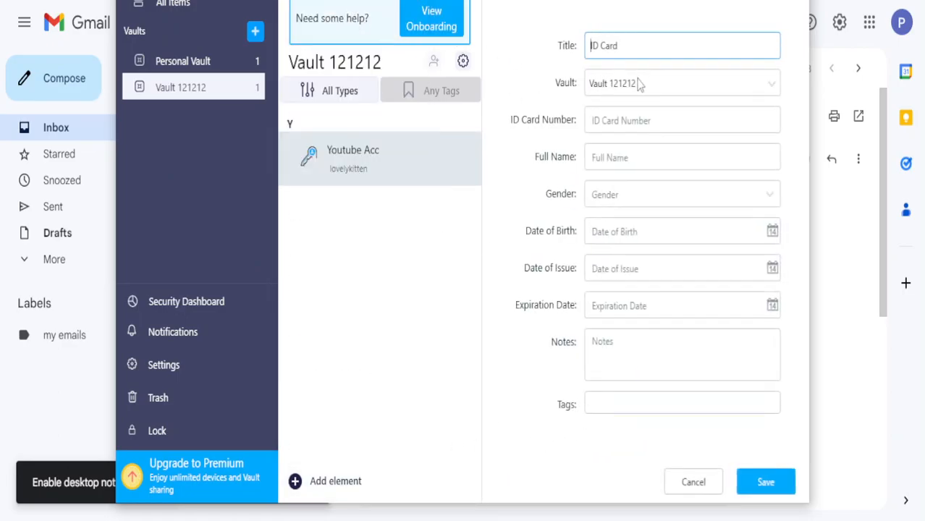
left_click(366, 482)
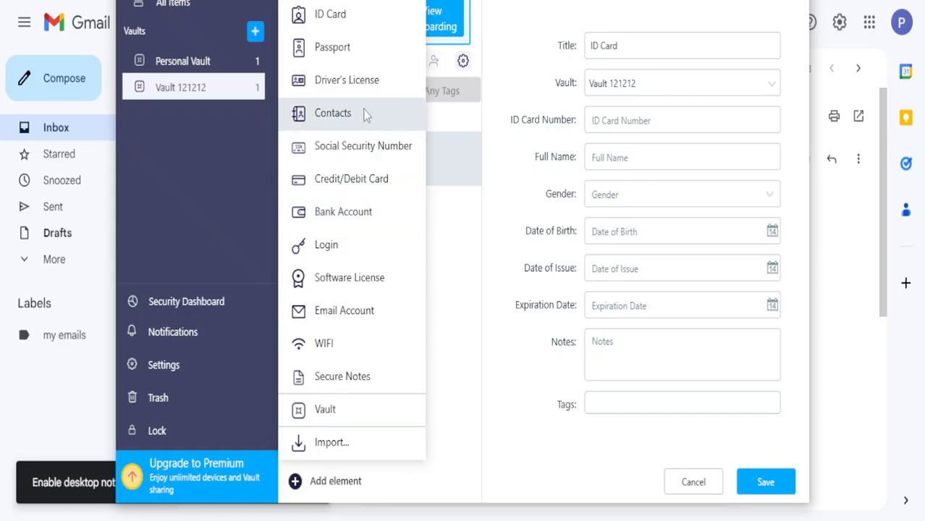
left_click(343, 378)
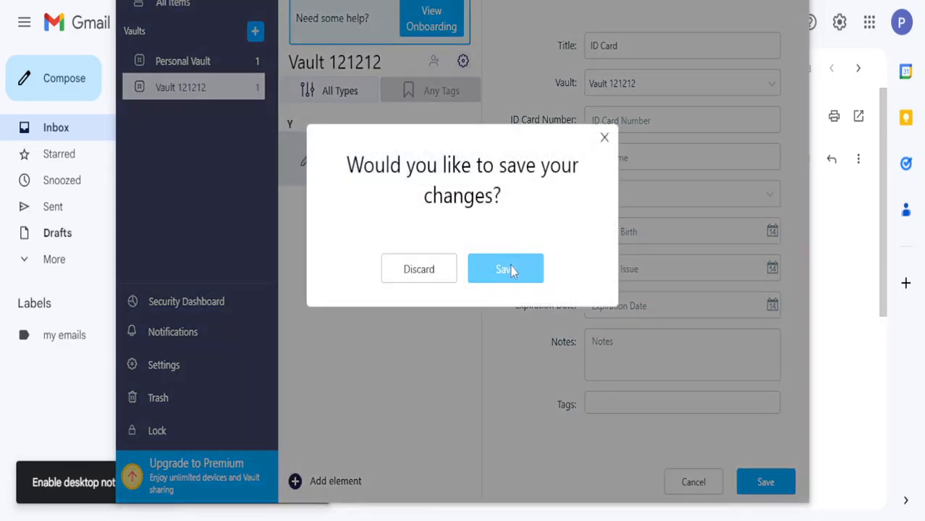
left_click(505, 270)
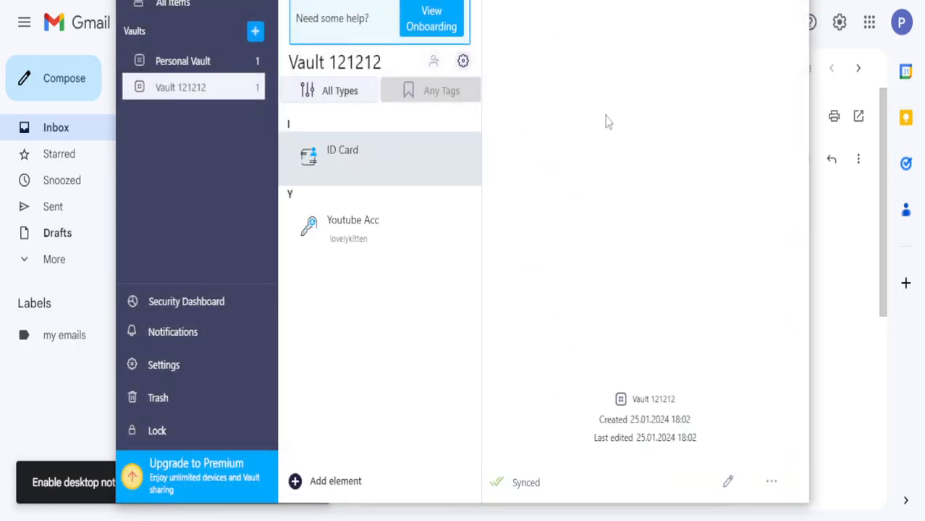
double_click(648, 156)
Replace the secure note's title 'Secure Notes' with 'World OF Tanks'
left_click(650, 158)
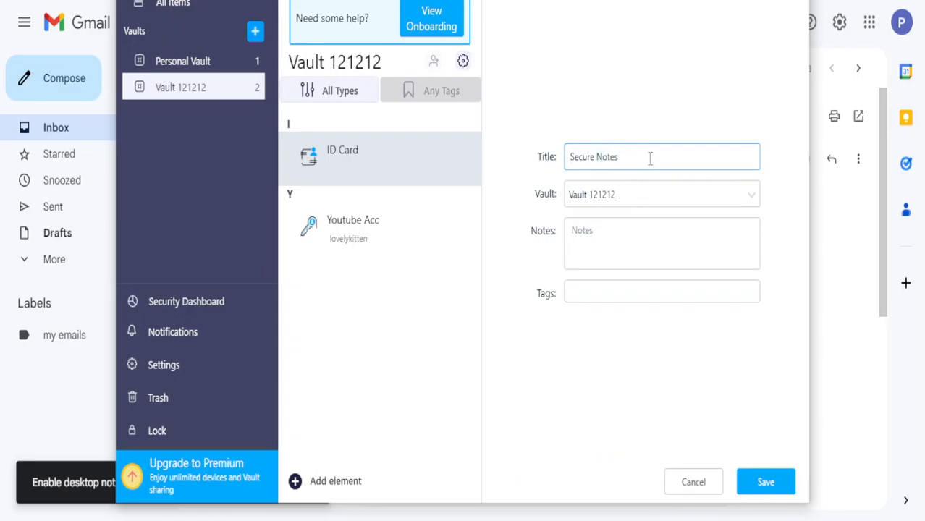
double_click(651, 158)
left_click_drag(658, 159, 463, 171)
type("W")
type("ld OF Tanks")
Enter the game account's username and password in the note body and save it
left_click(612, 236)
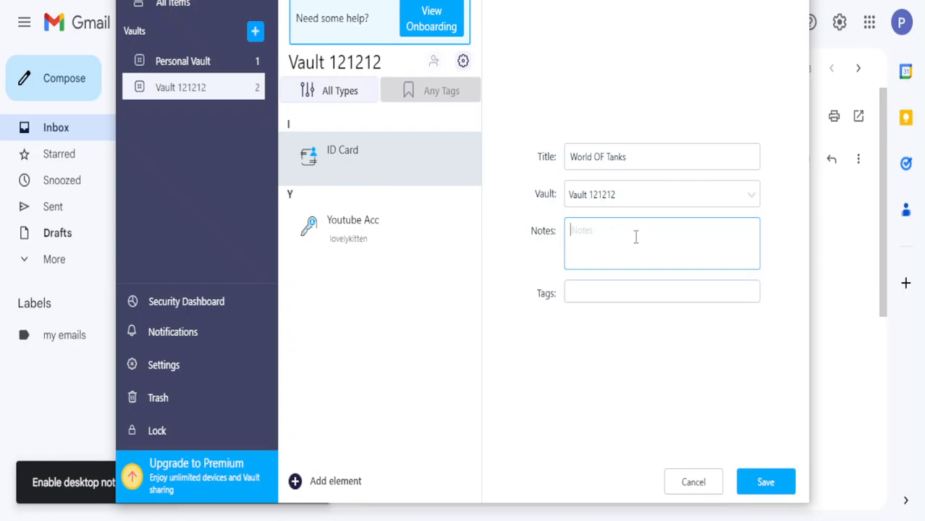
left_click(765, 482)
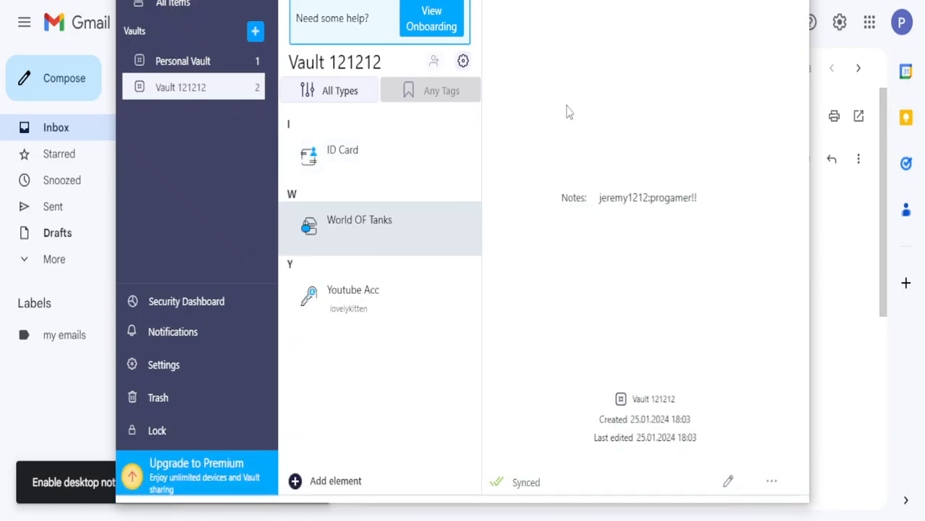
View the ID Card and Youtube Acc items, select all three entries, then dismiss the options menu
left_click(392, 156)
left_click(413, 297)
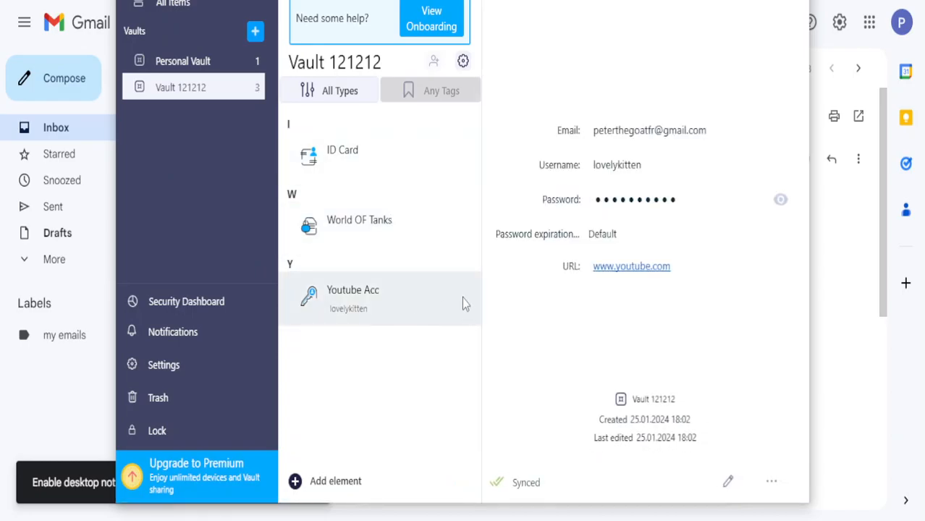
mouse_move(764, 203)
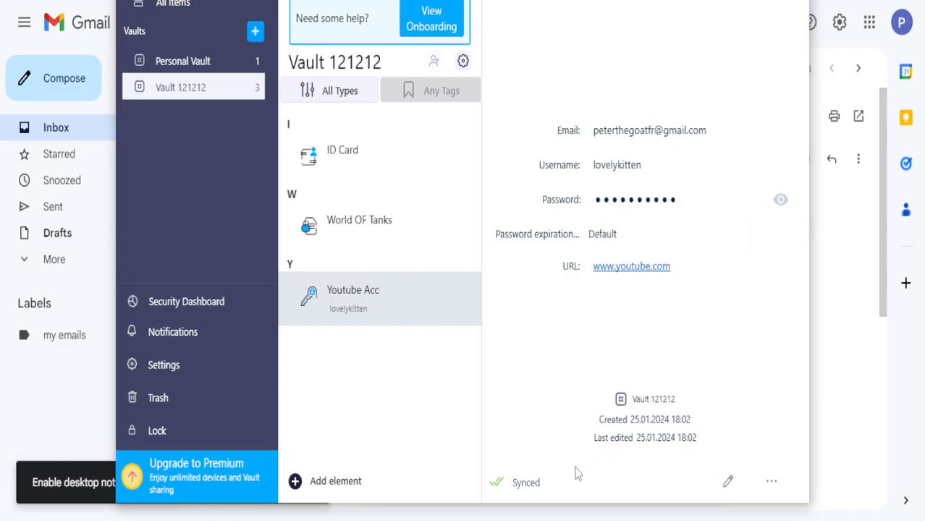
right_click(359, 301)
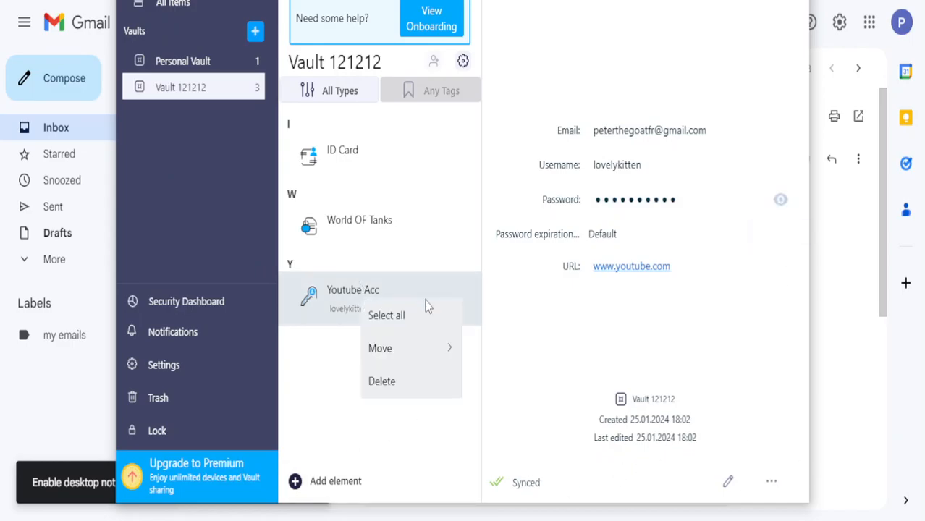
left_click(387, 316)
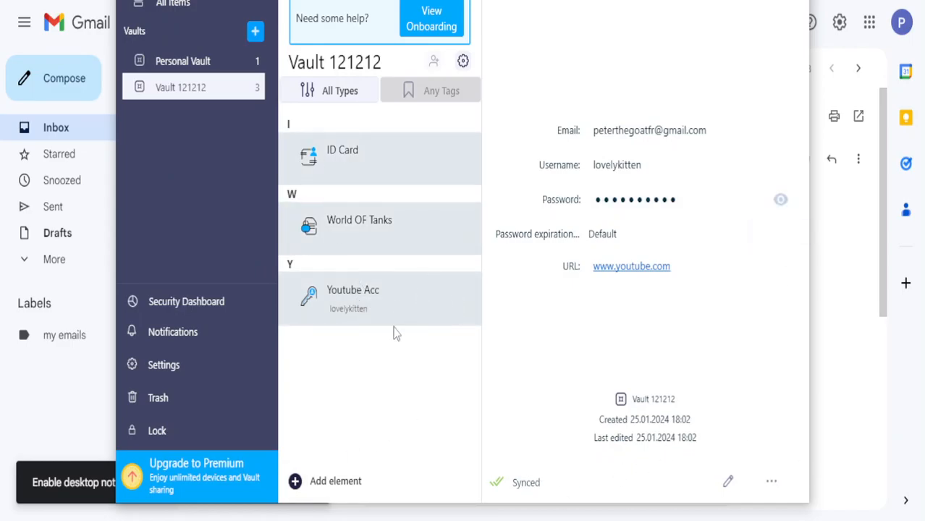
right_click(382, 303)
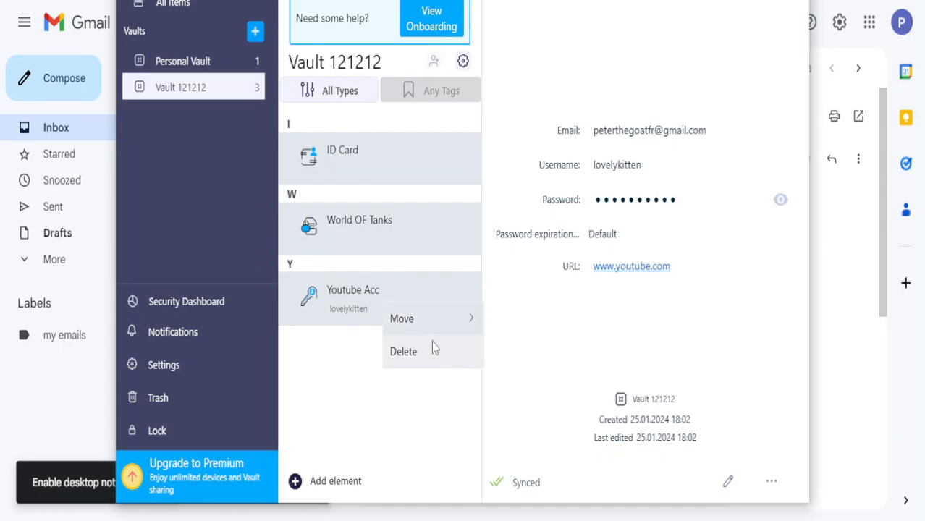
left_click(432, 431)
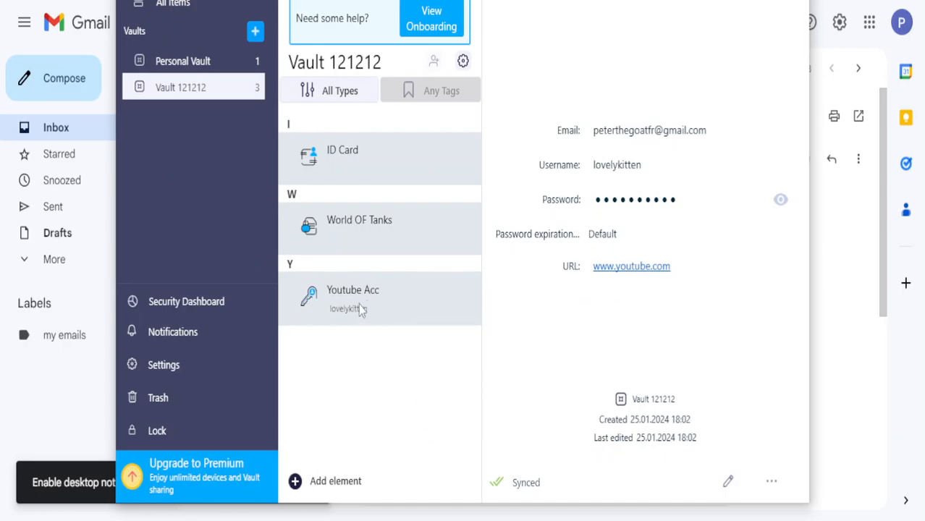
right_click(402, 293)
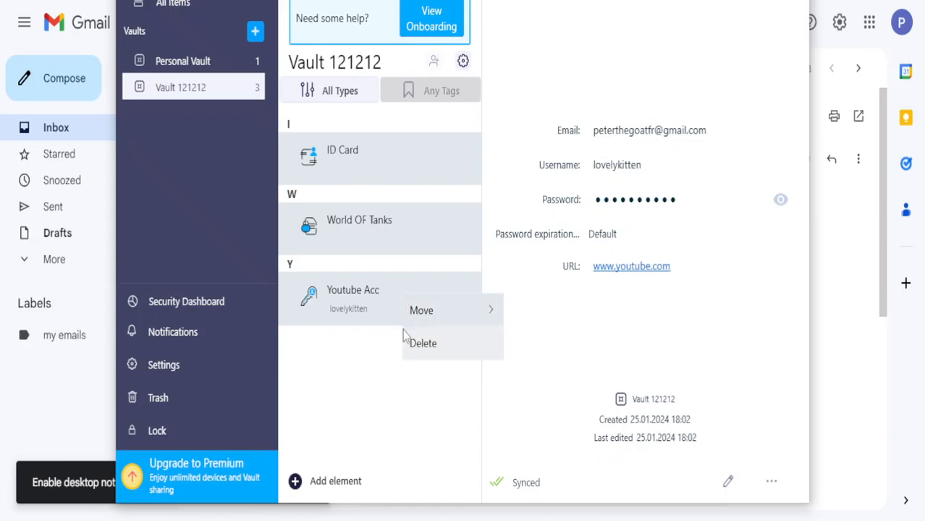
left_click(386, 299)
Check Personal Vault, return to Vault 121212, and close the All Types filter unchanged
left_click(182, 61)
left_click(180, 87)
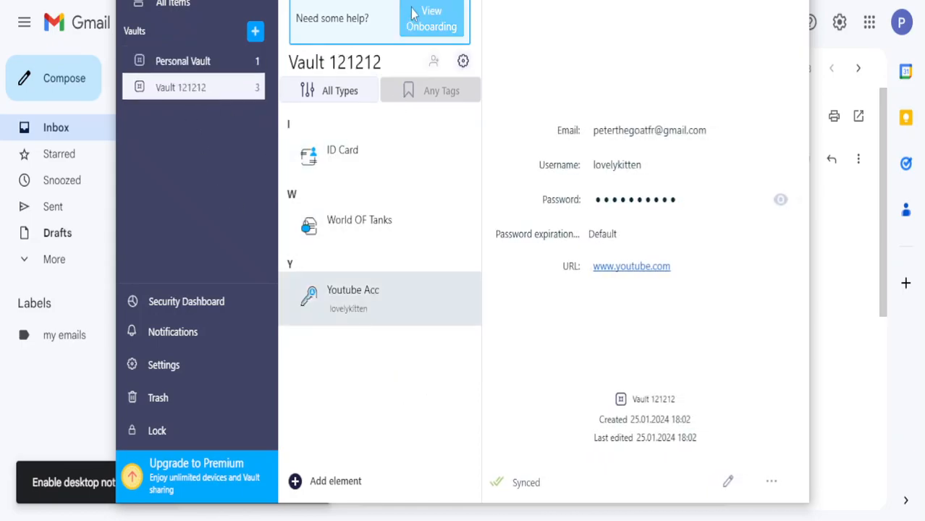
left_click(360, 87)
left_click(636, 94)
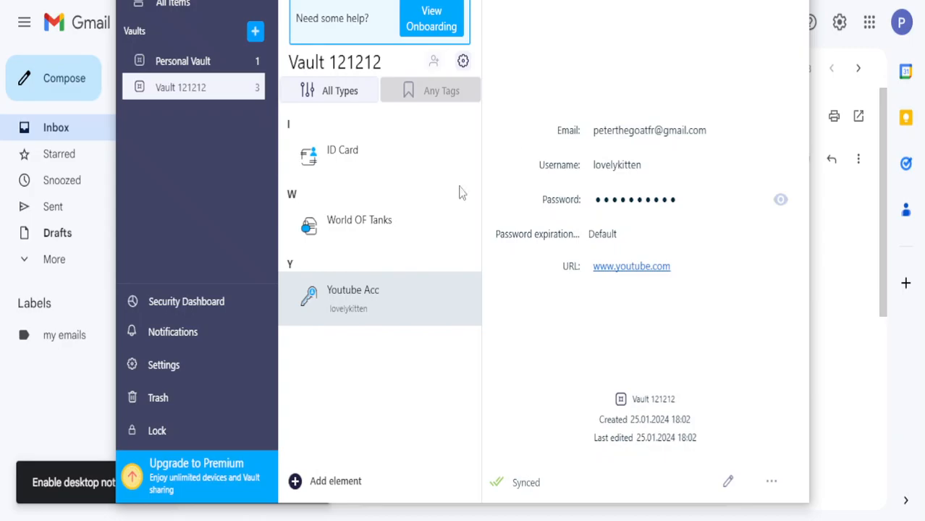
View the Upgrade to Premium offer, then bring Gmail's confirmation email forward and select its sign-in code
left_click(145, 488)
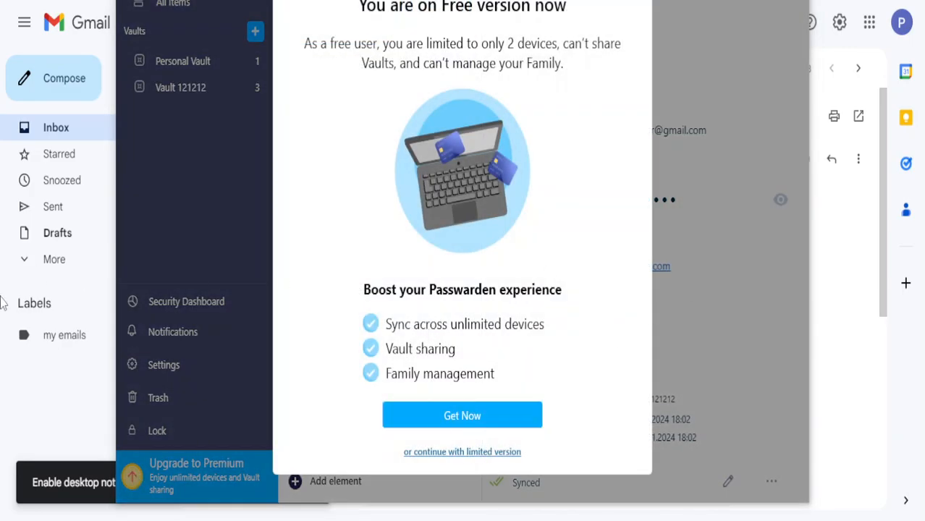
left_click(53, 418)
double_click(543, 304)
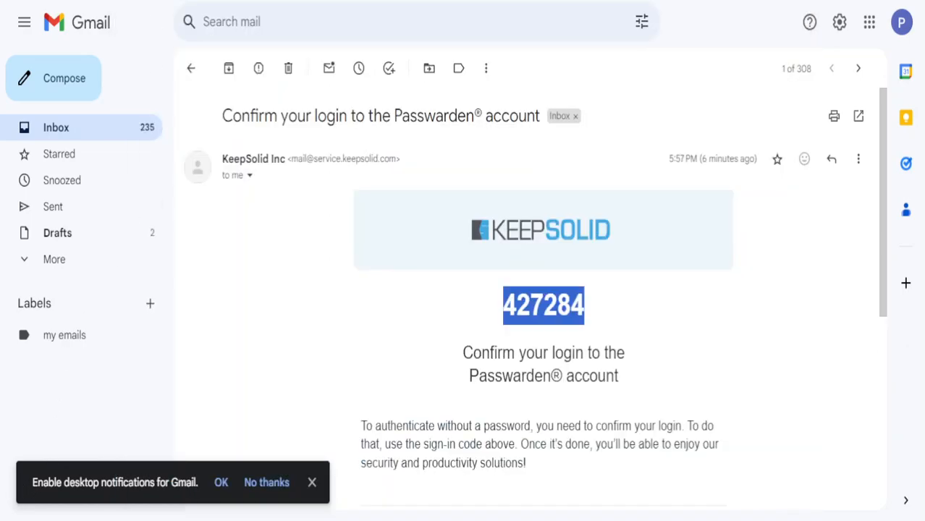
key("alt+Tab")
Search for 'passwarden pricing' and open the passwarden.com pricing result
type("p")
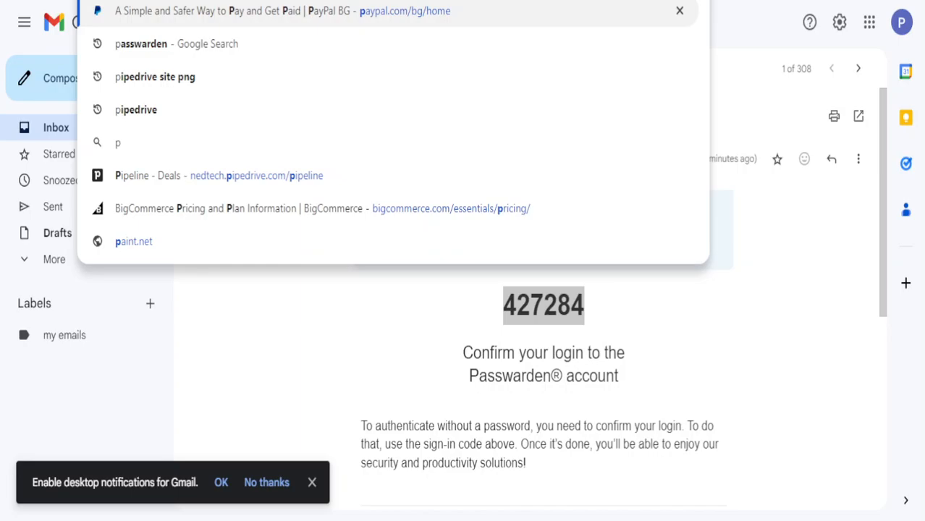
type("r")
key("BackSpace")
type("asswarden")
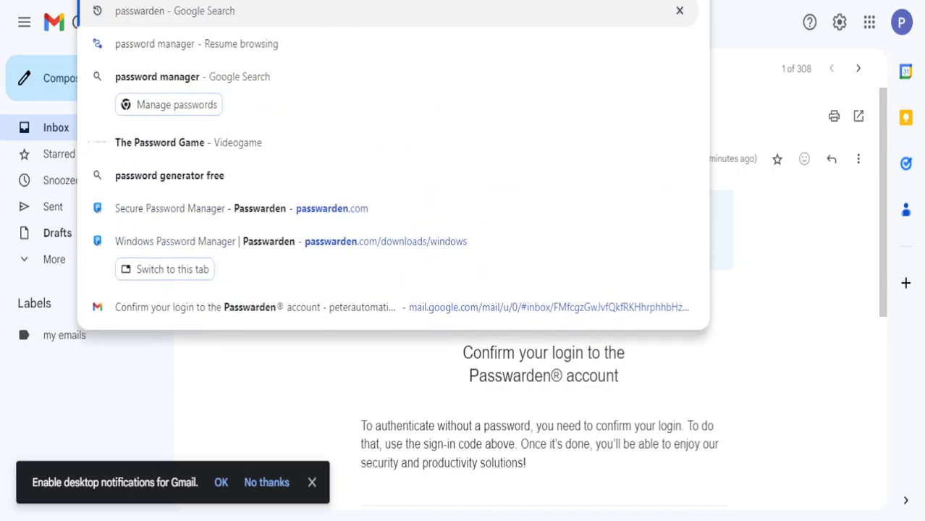
type(" pricing")
key("Return")
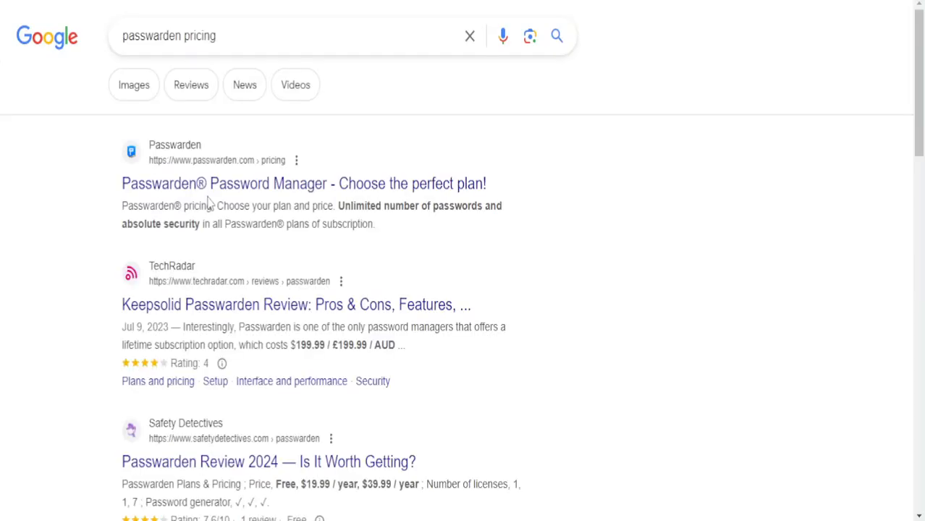
left_click(265, 189)
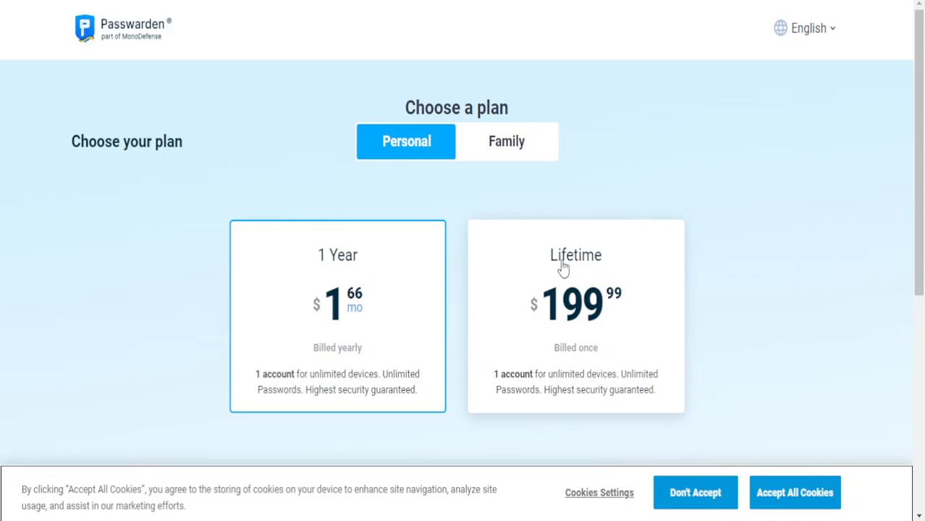
left_click_drag(497, 144, 487, 144)
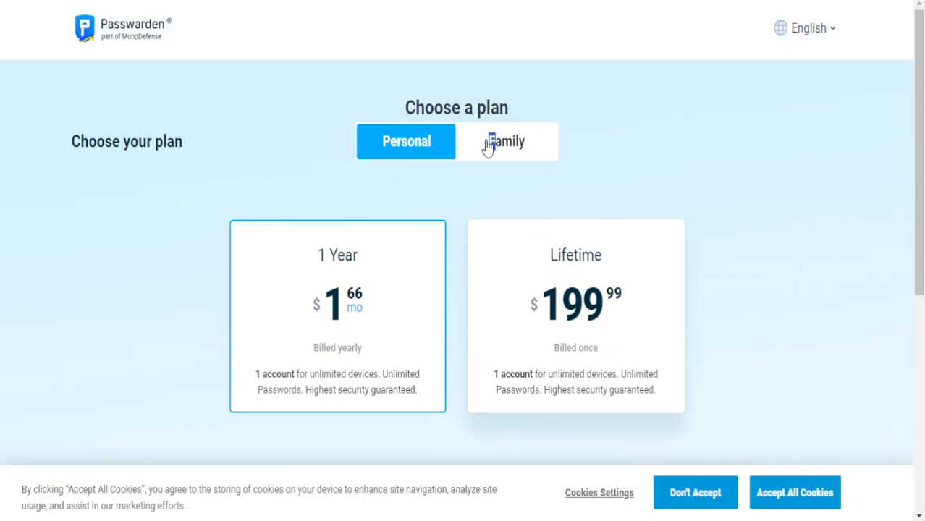
left_click(500, 146)
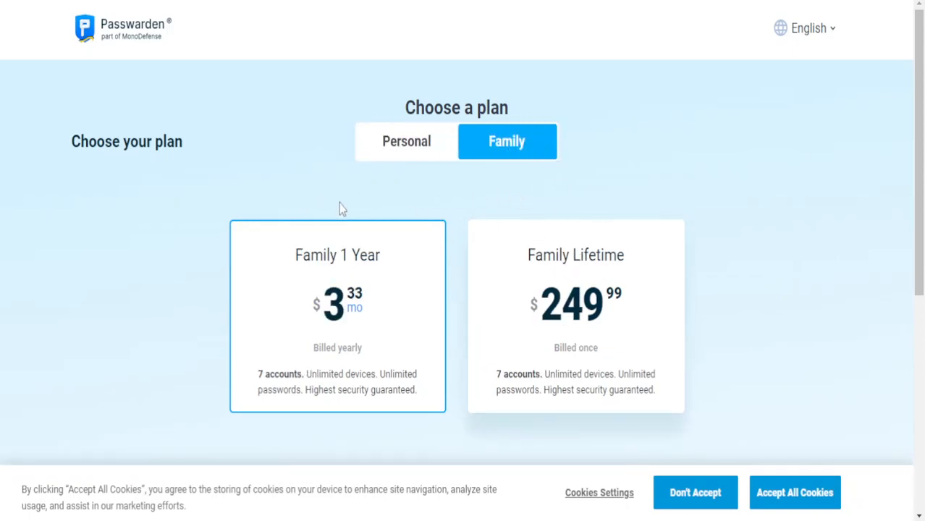
left_click(411, 153)
scroll(670, 217, "down", 3)
scroll(670, 217, "up", 3)
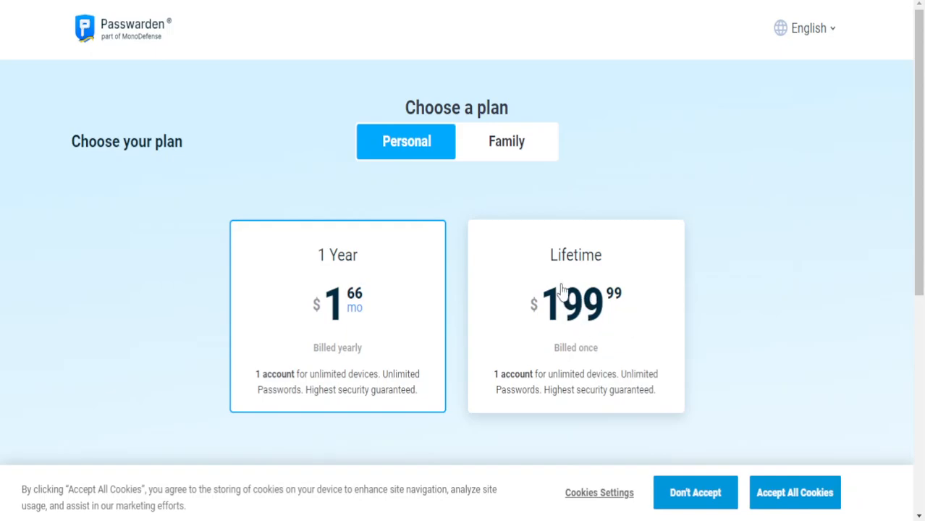
left_click(518, 141)
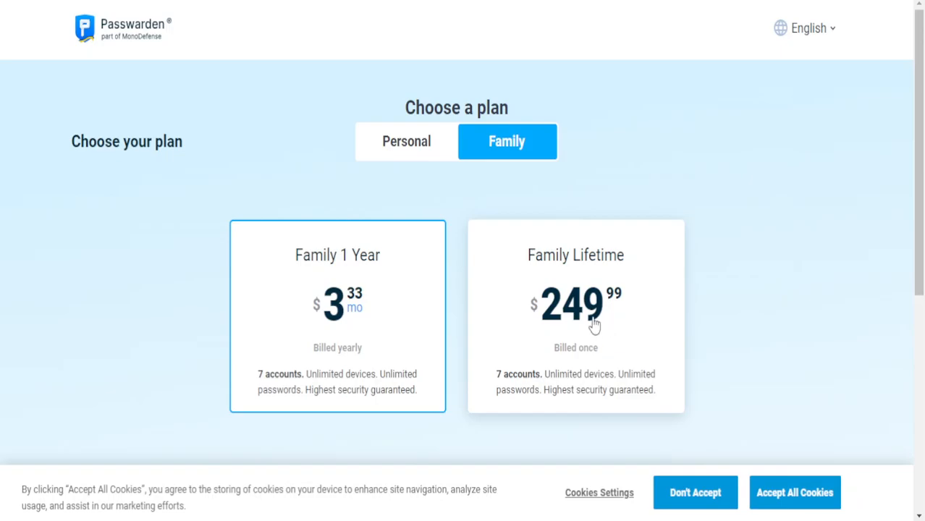
left_click(424, 140)
left_click(496, 137)
left_click(484, 142)
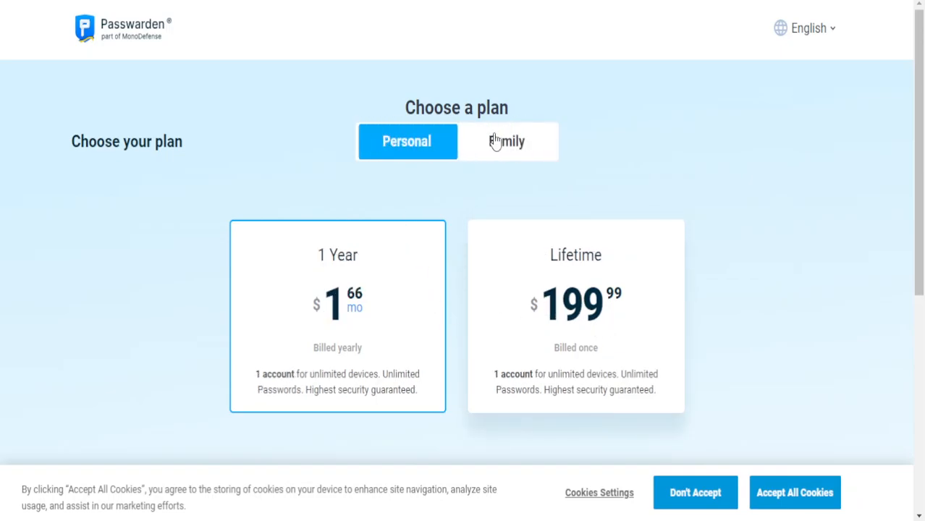